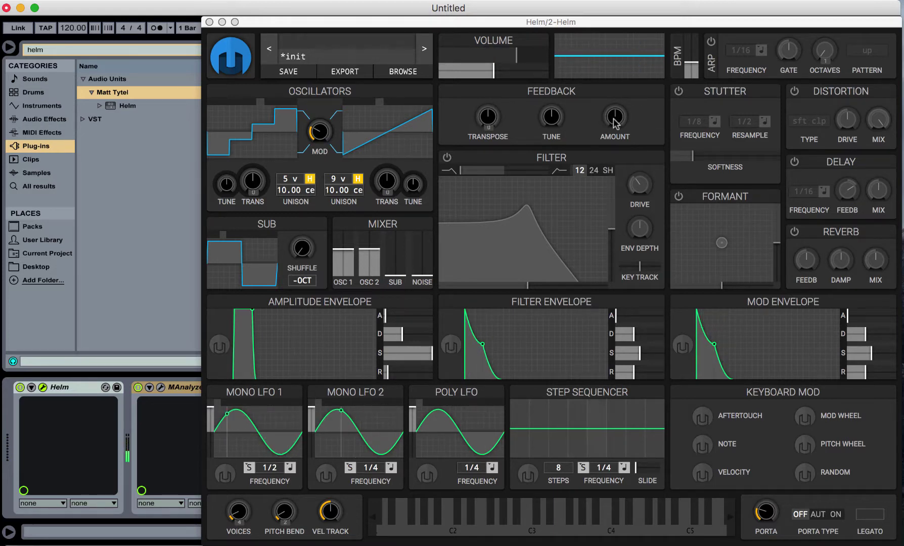
Step: Sweep the oscillator feedback amount between positive and negative values, ending at about 67%
left_click_drag(615, 123, 614, 109)
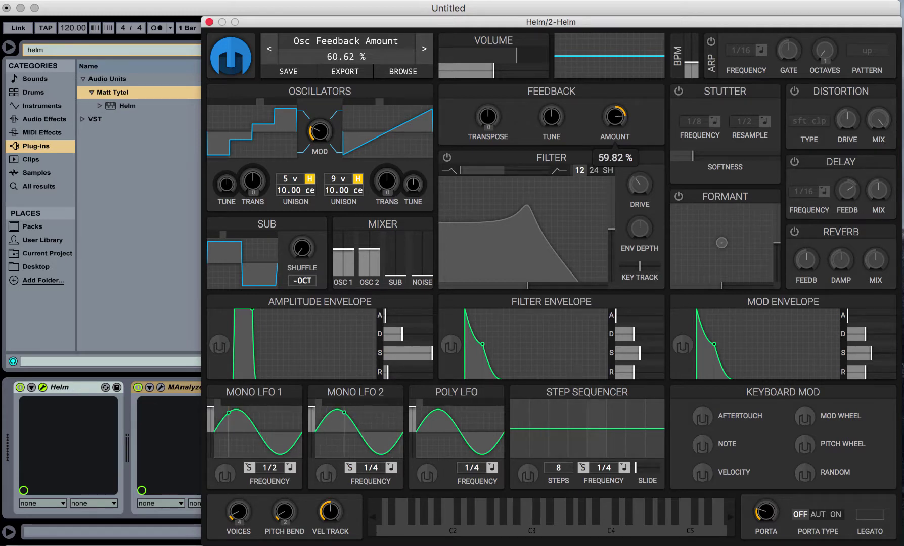
left_click_drag(614, 116, 614, 167)
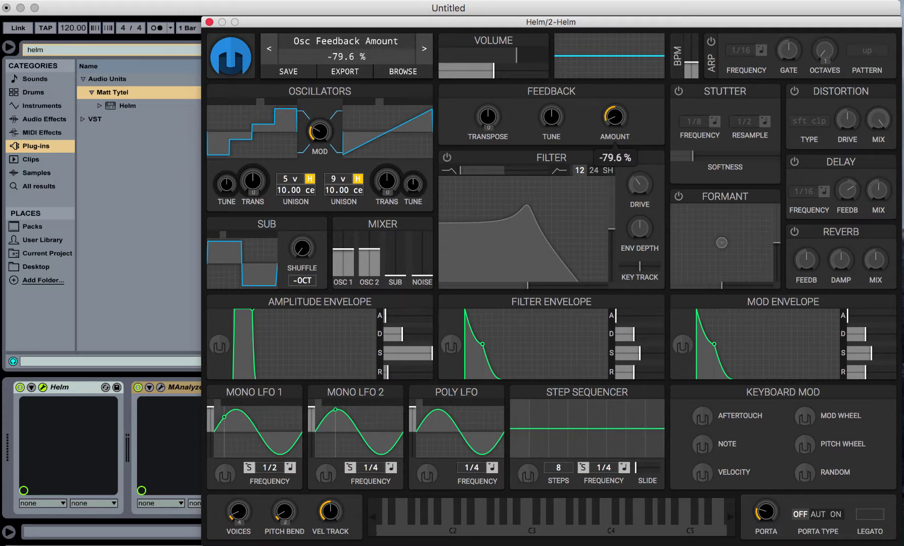
left_click_drag(615, 205, 614, 113)
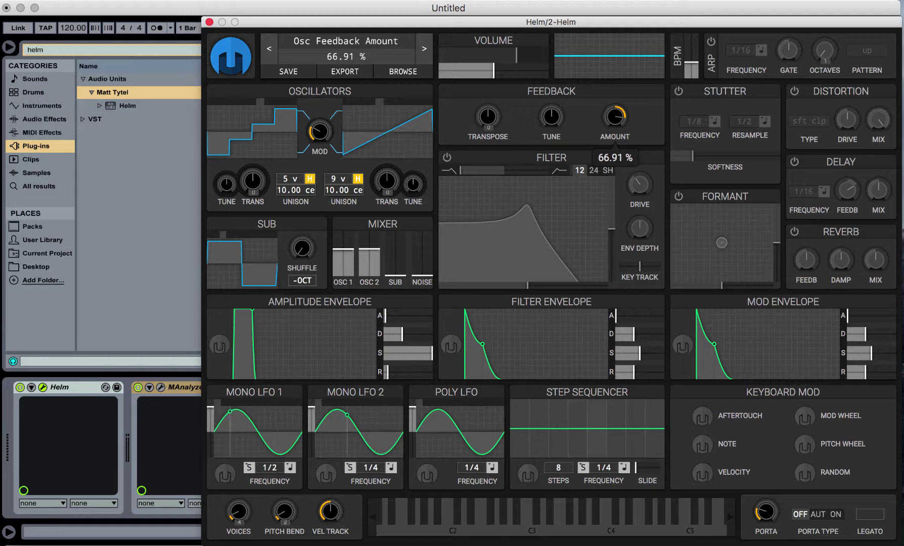
Step: Try different feedback transpose values up and down, including 6, 7 and 11 semitones, ending at 12 semitones
mouse_move(490, 119)
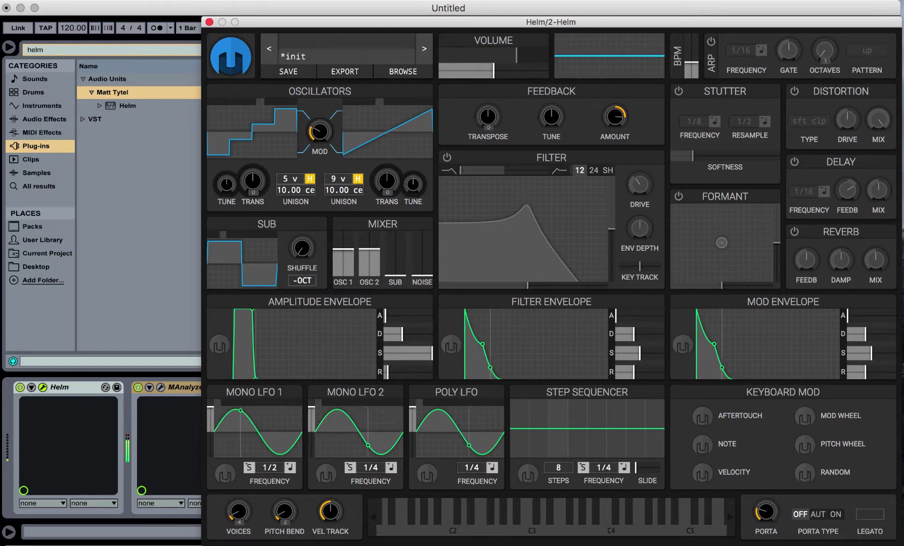
mouse_move(485, 124)
left_mouse_down()
mouse_move(488, 114)
mouse_move(484, 123)
left_mouse_up()
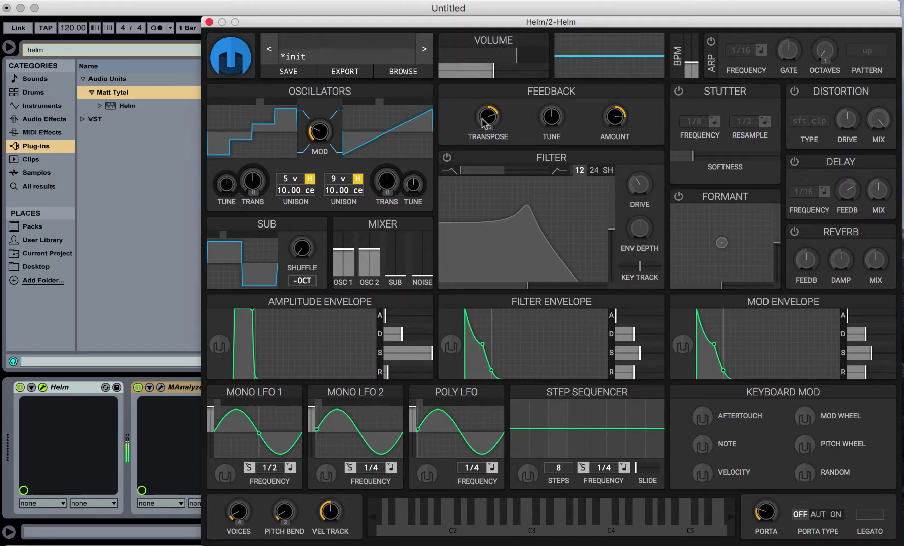
left_click_drag(487, 123, 487, 141)
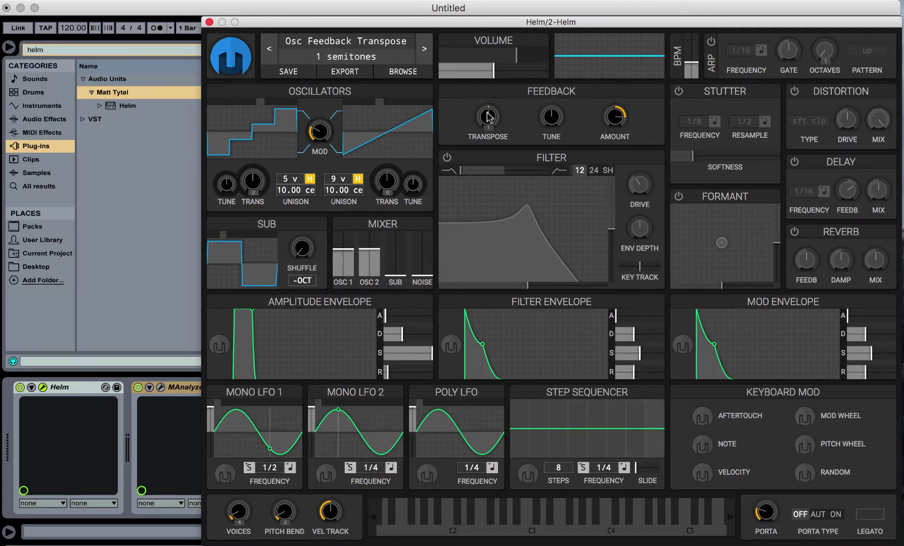
left_click_drag(488, 116, 487, 113)
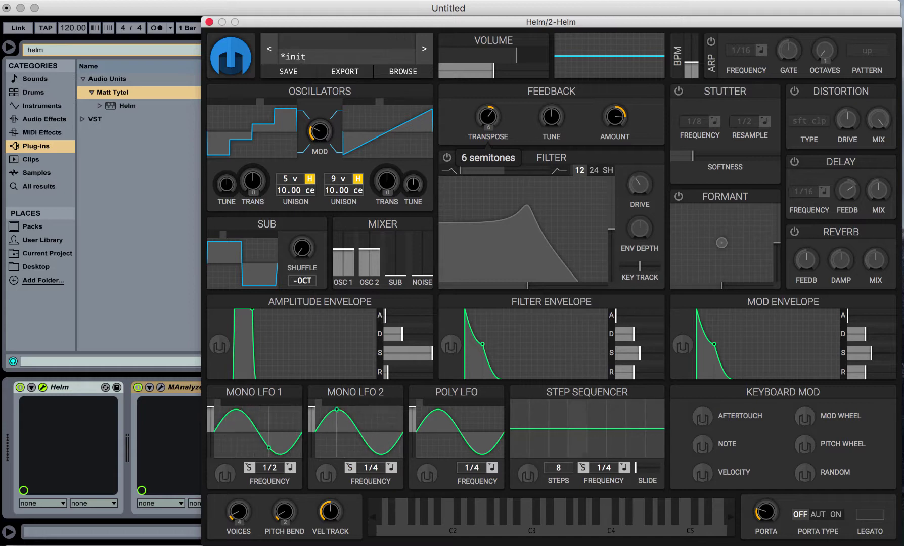
scroll(488, 117, "down", 1)
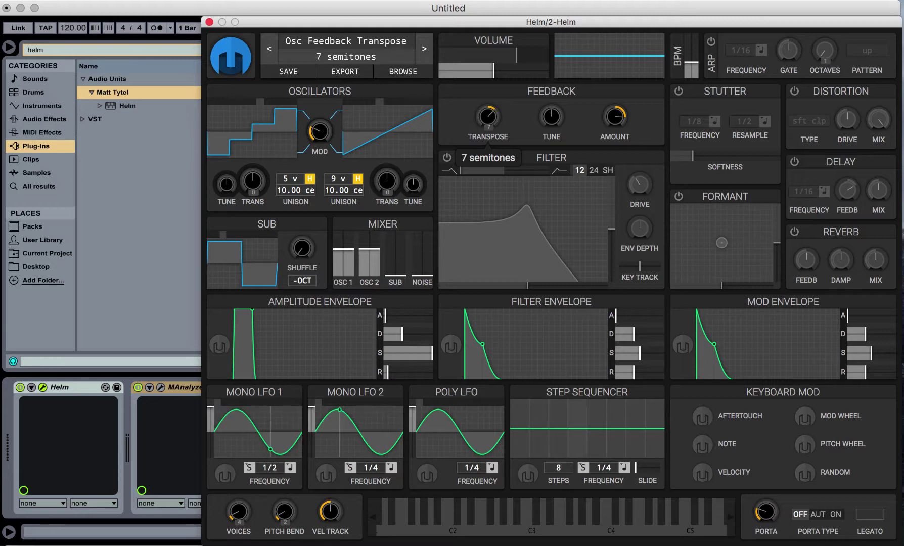
scroll(488, 116, "up", 2)
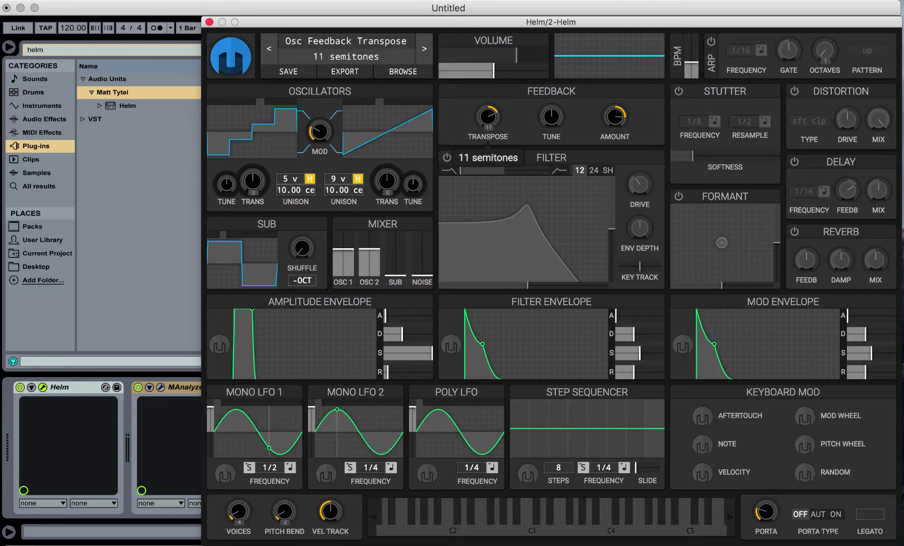
scroll(488, 117, "up", 1)
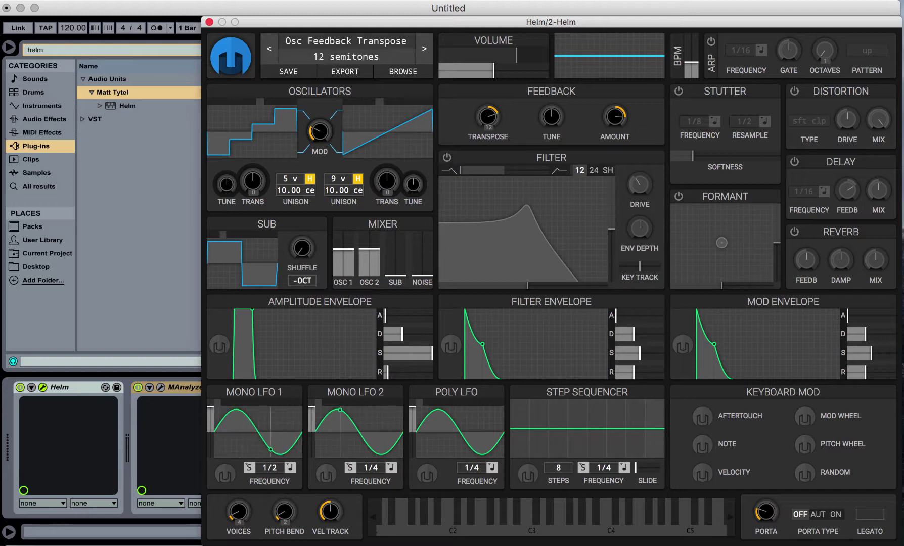
Step: Lower the feedback transpose to 0 semitones, then raise it to 7 semitones
scroll(488, 116, "down", 1)
scroll(488, 117, "down", 1)
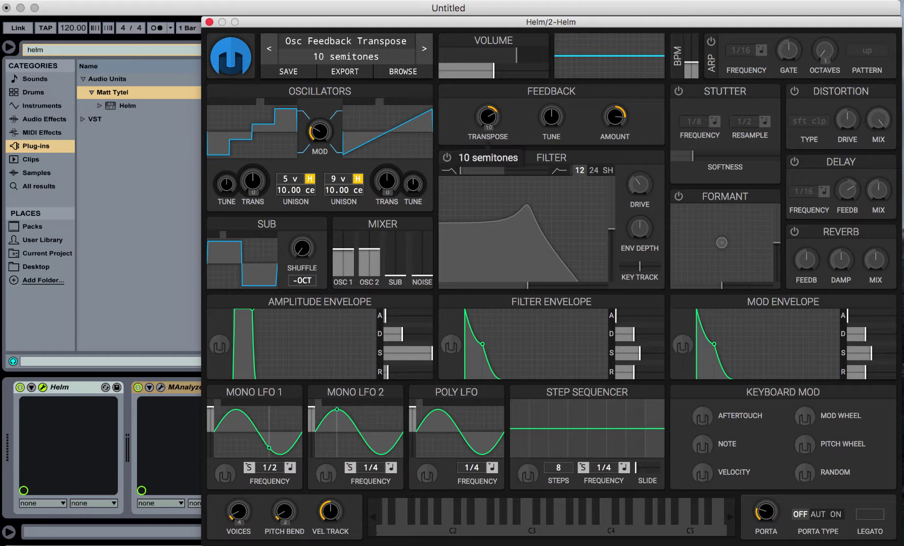
scroll(488, 117, "down", 4)
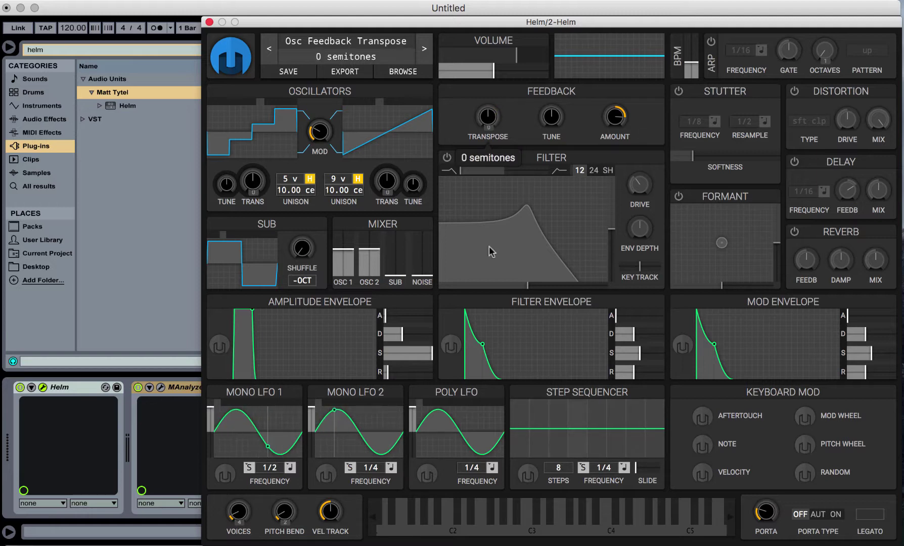
scroll(488, 117, "up", 1)
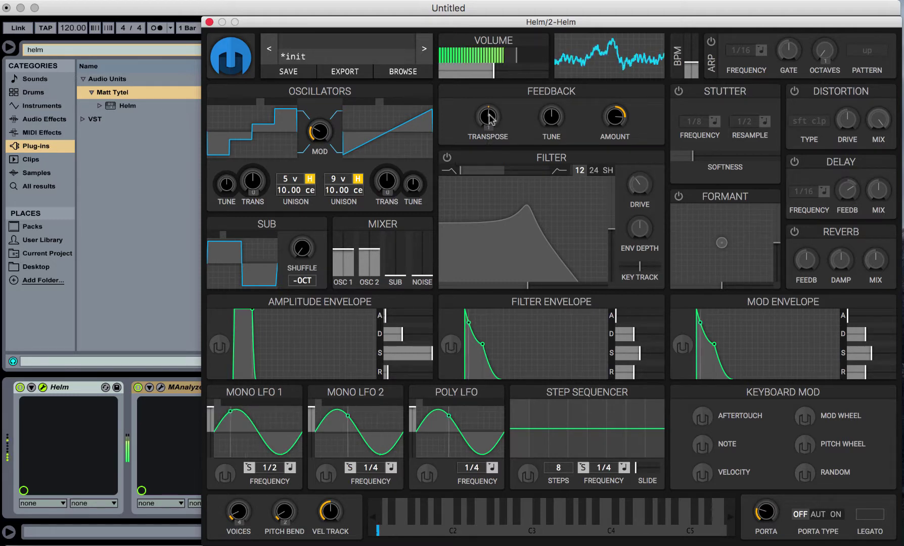
scroll(488, 117, "up", 6)
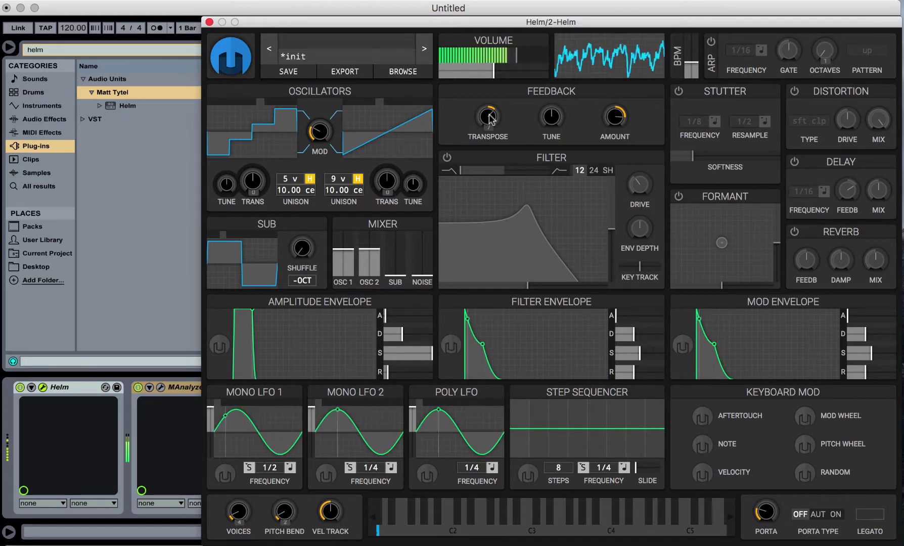
Step: Try detuning the feedback by about -7 cents, then reset the feedback tune to its default
mouse_move(551, 116)
left_mouse_down()
mouse_move(551, 86)
mouse_move(551, 143)
mouse_move(551, 82)
mouse_move(551, 120)
left_mouse_up()
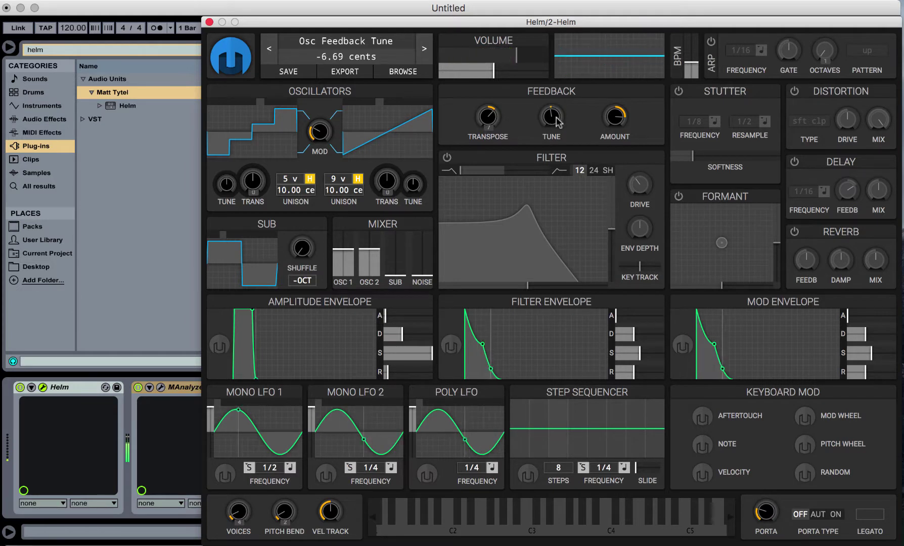
double_click(550, 119)
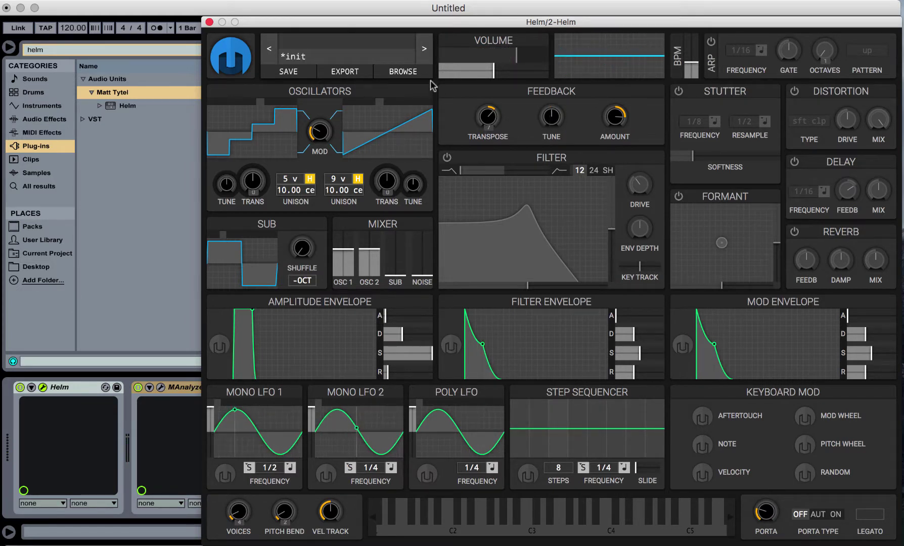
Step: Check the feedback transpose and amount of the Dirty Bass FiltEnv preset in the 1-Helm window, then return to the 2-Helm window
left_click(262, 10)
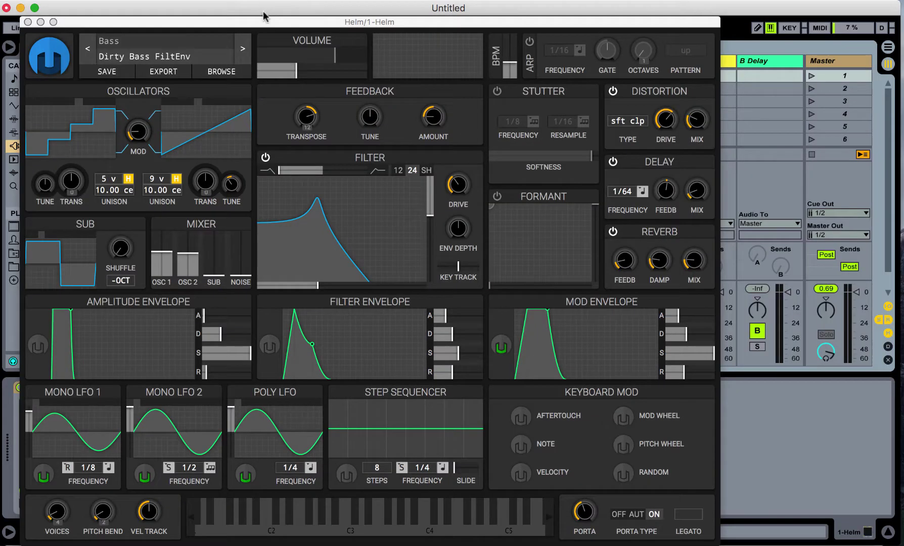
mouse_move(302, 121)
mouse_move(426, 126)
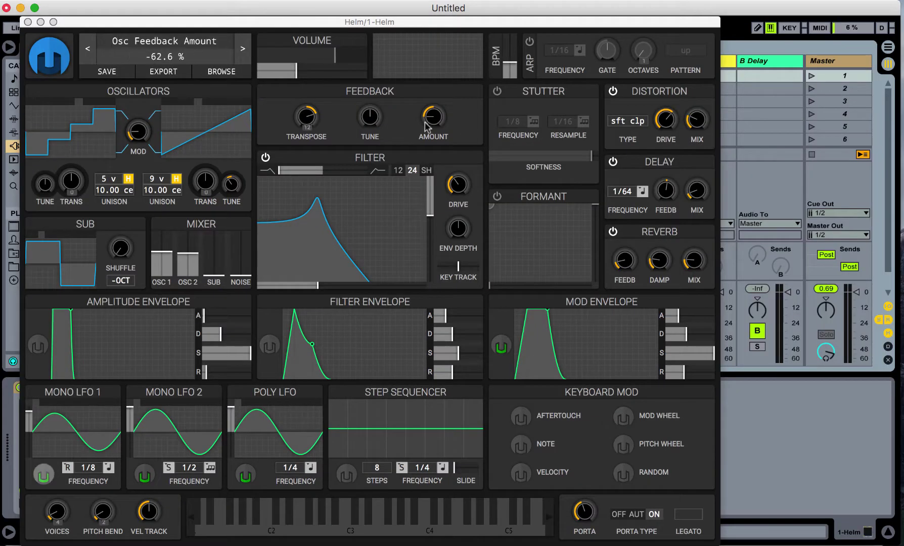
left_click(703, 20)
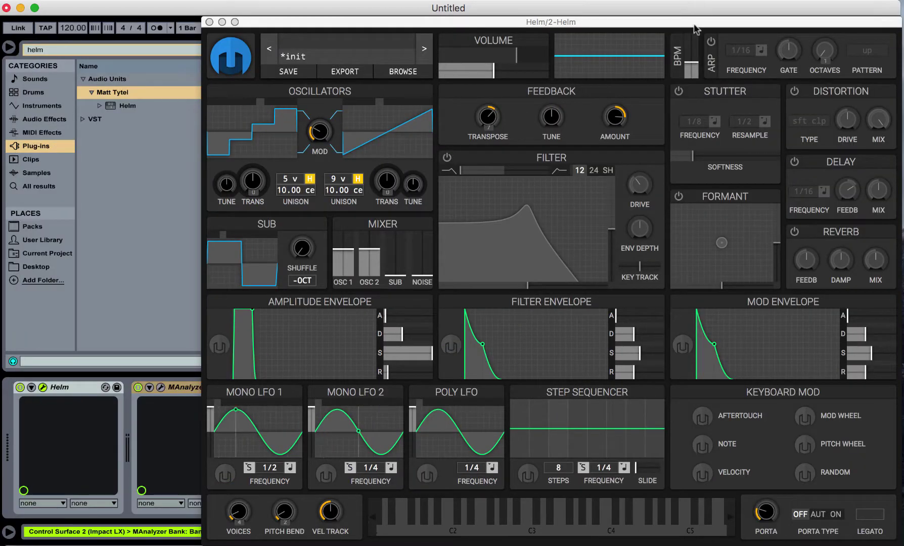
Step: Set the feedback transpose to 12 semitones and the feedback amount to about -54%
left_click_drag(488, 121, 487, 106)
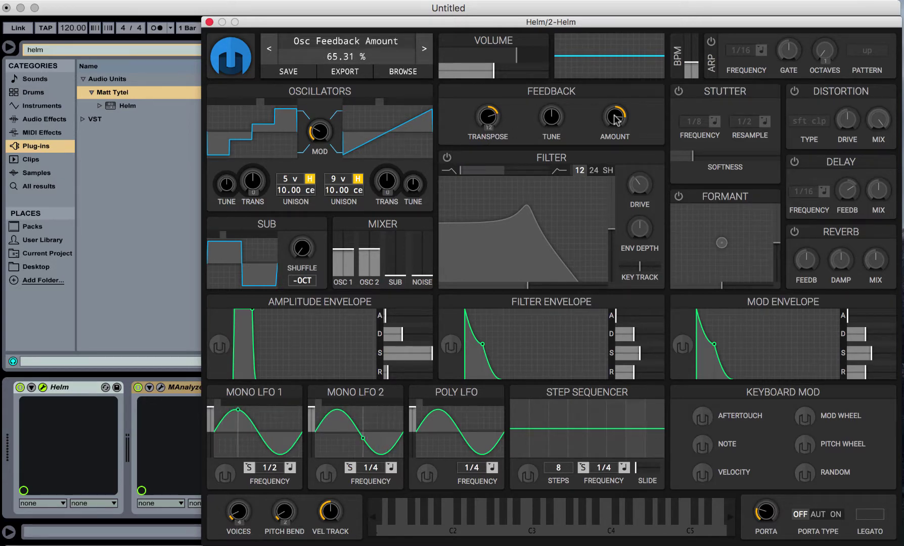
left_click(210, 21)
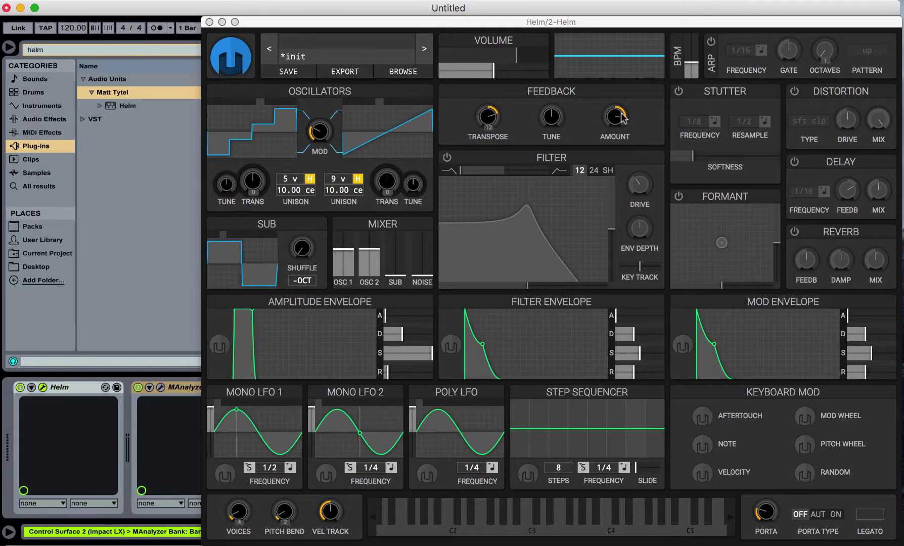
mouse_move(622, 118)
left_mouse_down()
mouse_move(623, 182)
mouse_move(624, 118)
left_mouse_up()
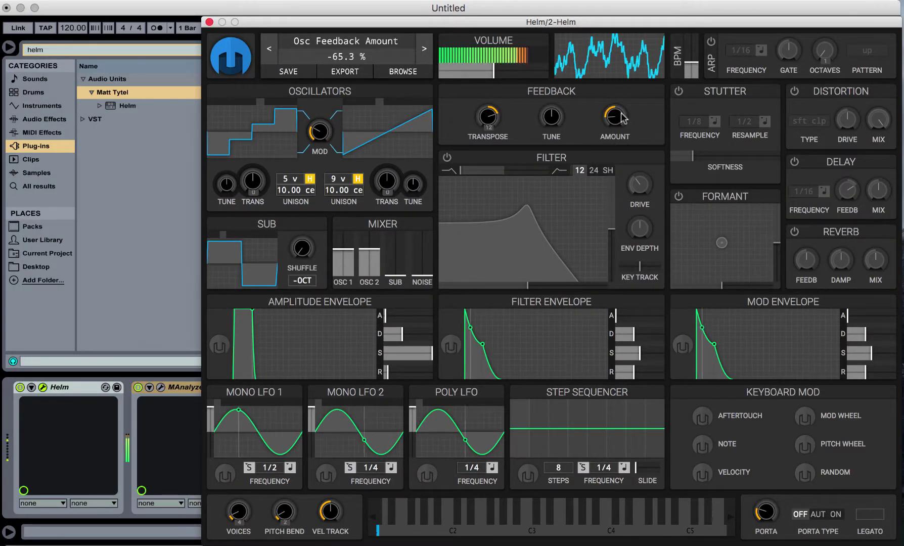
scroll(615, 122, "up", 3)
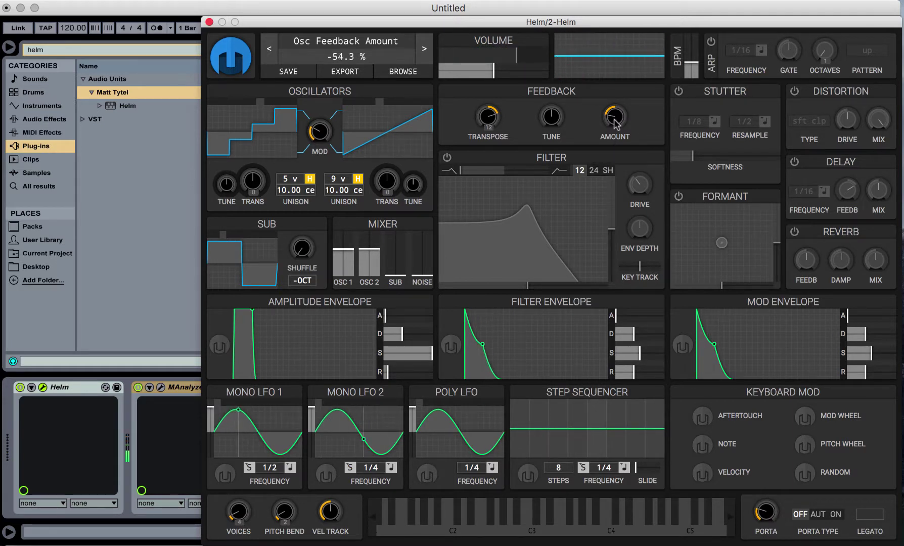
left_click_drag(615, 121, 615, 124)
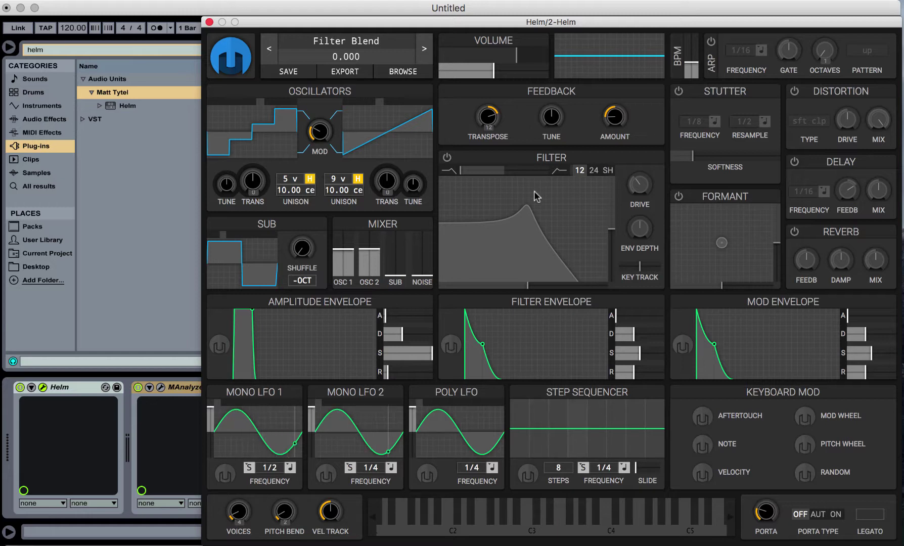
Step: Switch on the filter and compare its 12 dB, 24 dB and shelf styles, ending on 12 dB
left_click(448, 158)
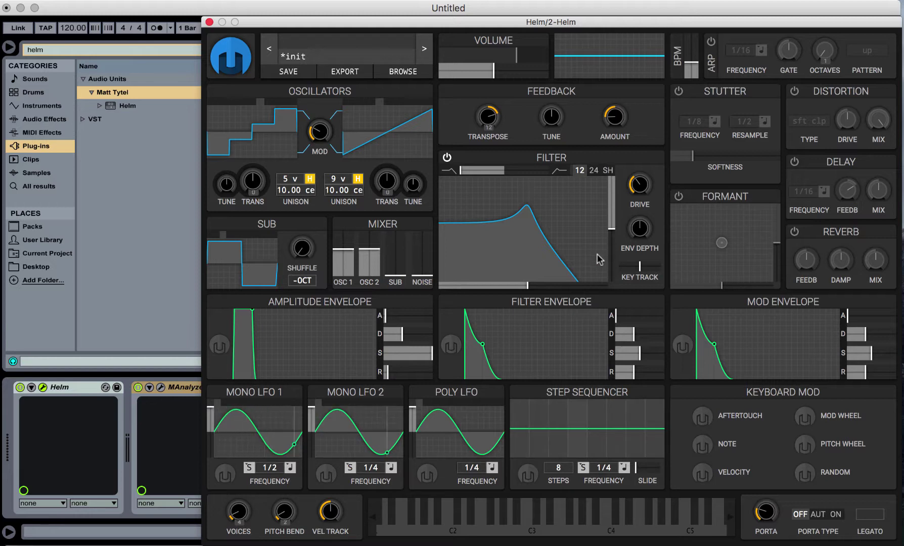
left_click(594, 170)
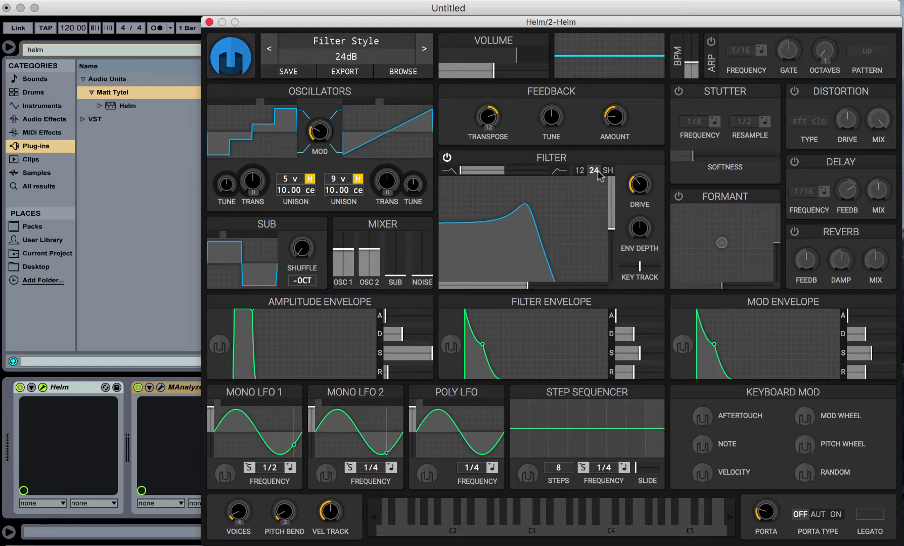
left_click(607, 171)
left_click(597, 169)
left_click(573, 171)
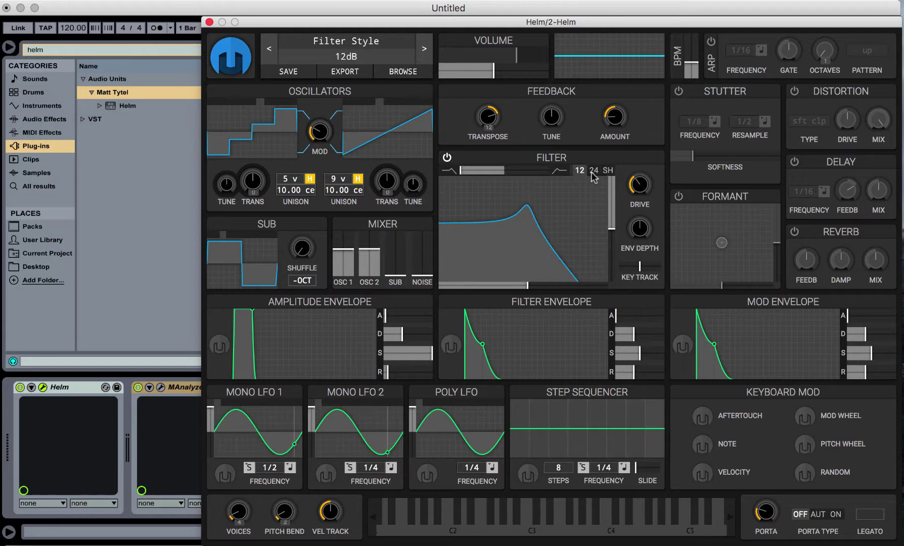
left_click(592, 170)
left_click(580, 171)
left_click(591, 172)
left_click(581, 170)
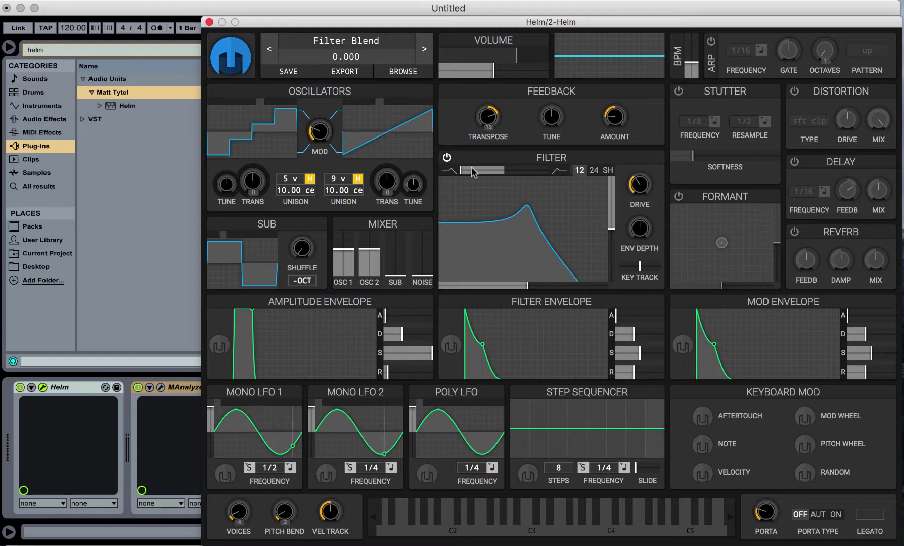
Step: Sweep the filter blend from low-pass to high-pass and back to low-pass, then switch the filter off
mouse_move(460, 167)
left_mouse_down()
mouse_move(556, 173)
mouse_move(456, 181)
left_mouse_up()
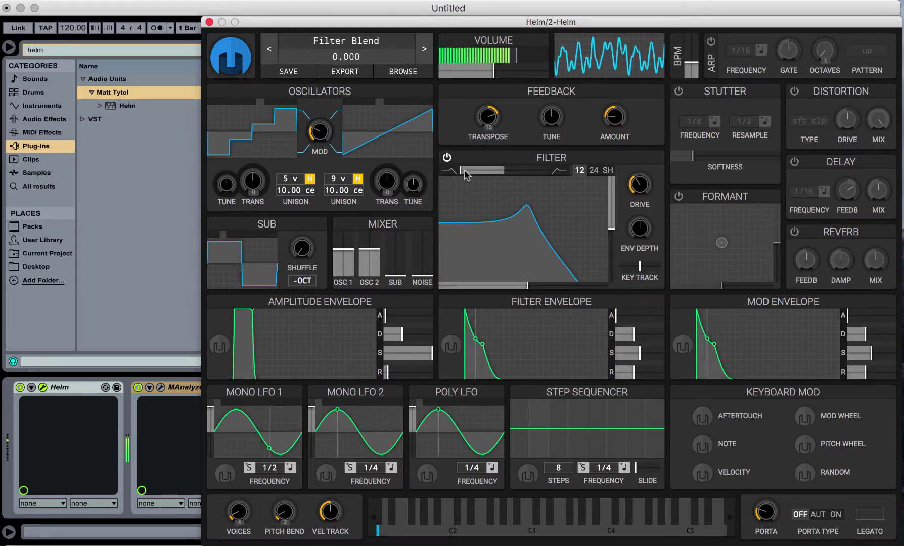
left_click(464, 173)
left_click_drag(464, 173, 588, 177)
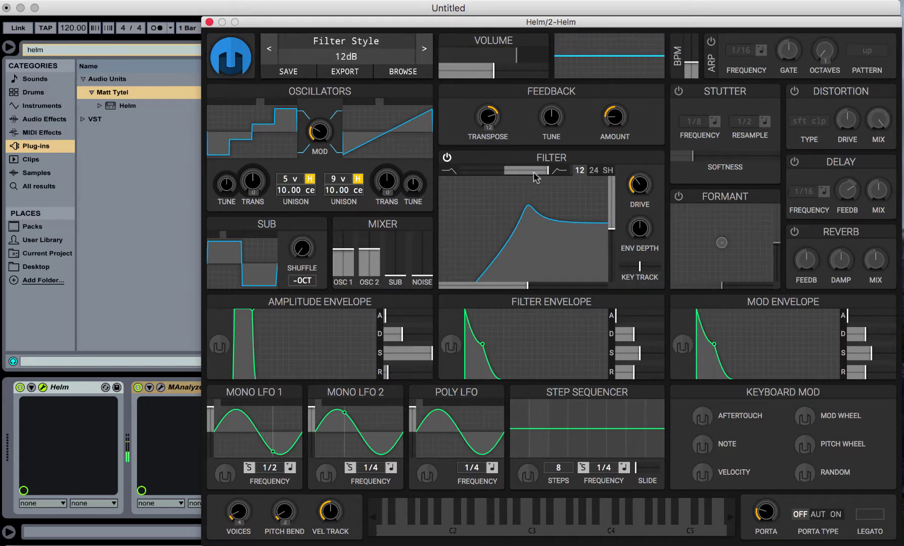
left_click_drag(474, 169, 420, 170)
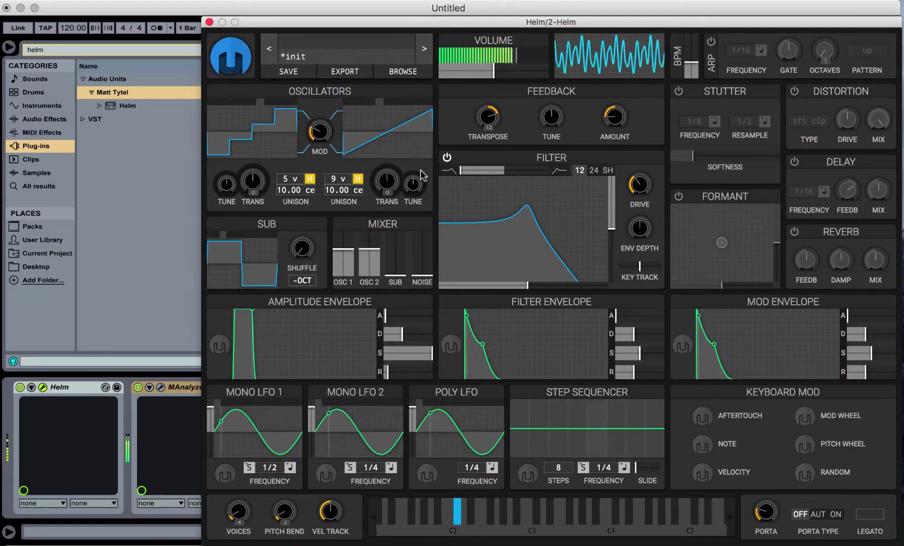
left_click(447, 158)
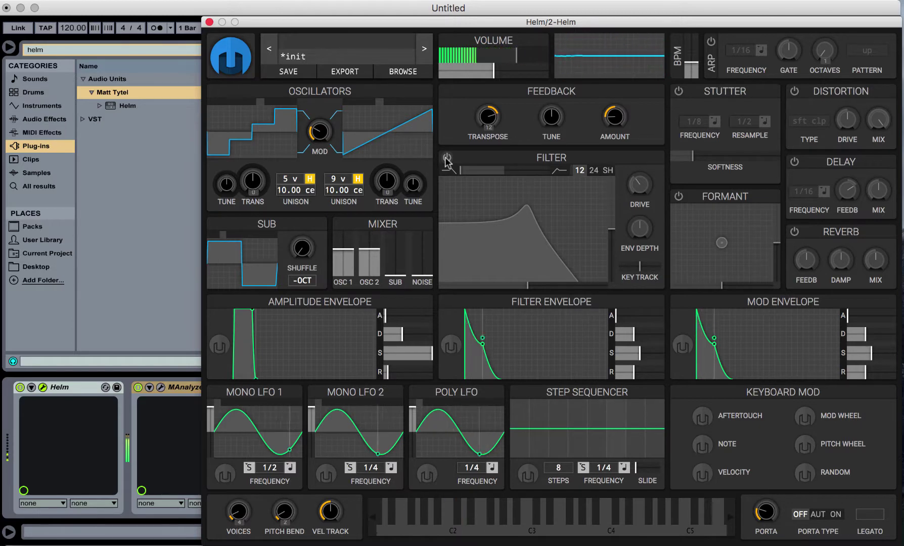
Step: Open the MAnalyzer plug-in window and arrange it beside the Helm window so the spectrum display stays uncovered
left_click(161, 387)
left_click_drag(396, 120, 281, 94)
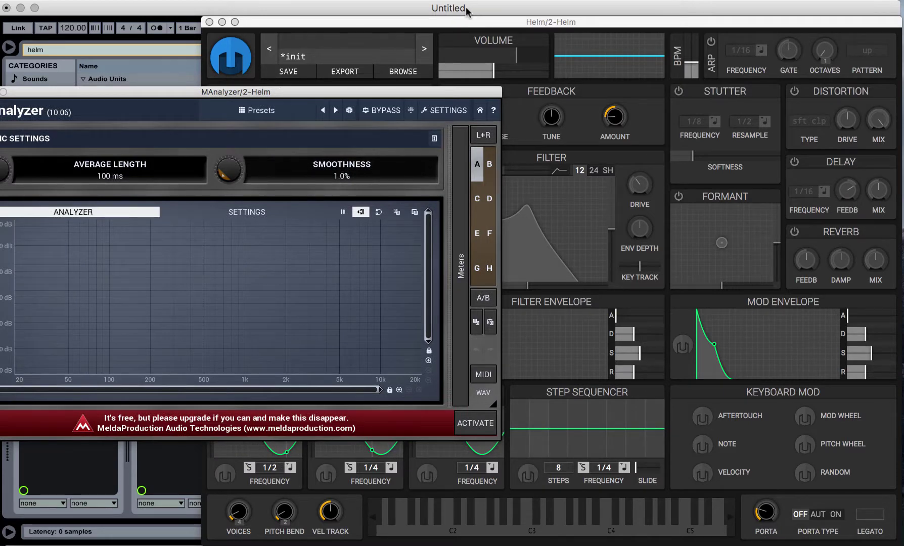
mouse_move(466, 11)
left_mouse_down()
mouse_move(569, 6)
mouse_move(475, 4)
left_mouse_up()
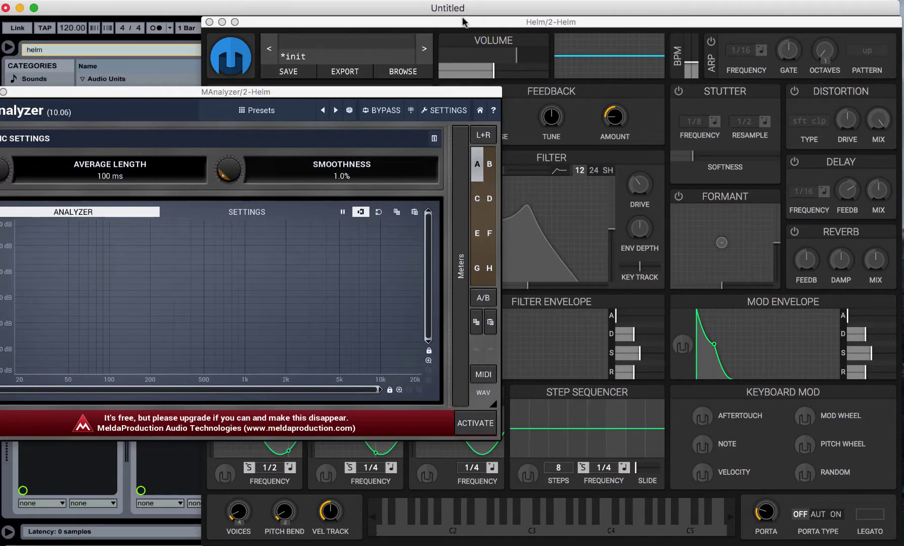
left_click_drag(464, 23, 722, 25)
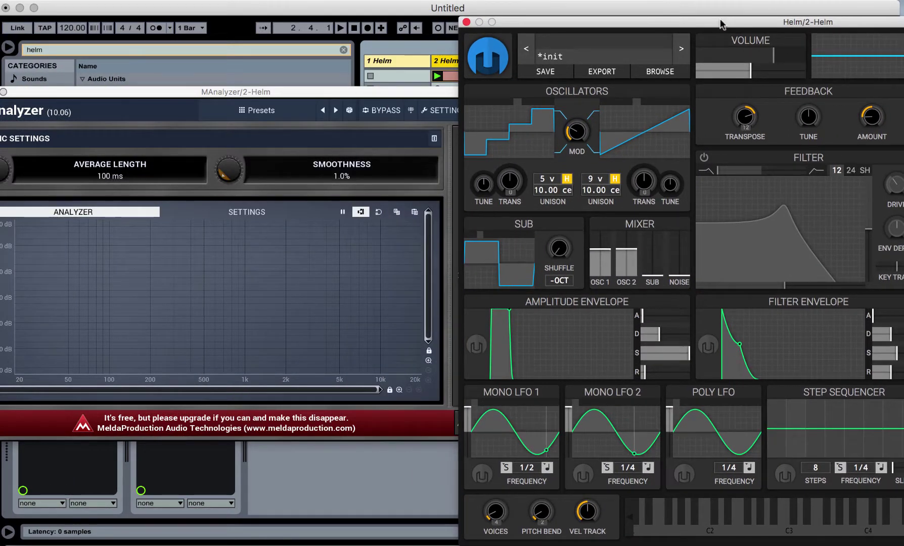
Step: Play the clip with the filter off, switch the filter on, and play it again to compare the spectrum in MAnalyzer
key("space")
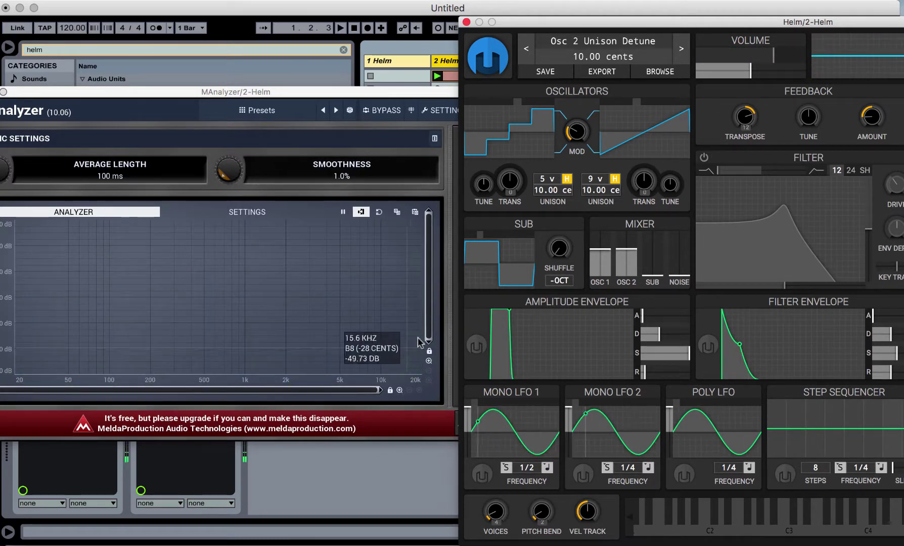
left_click(704, 159)
key("space")
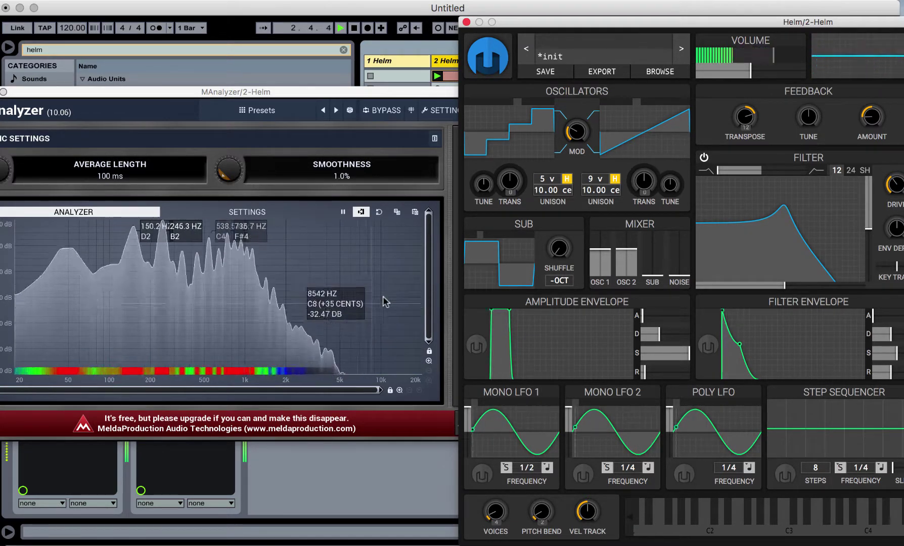
key("space")
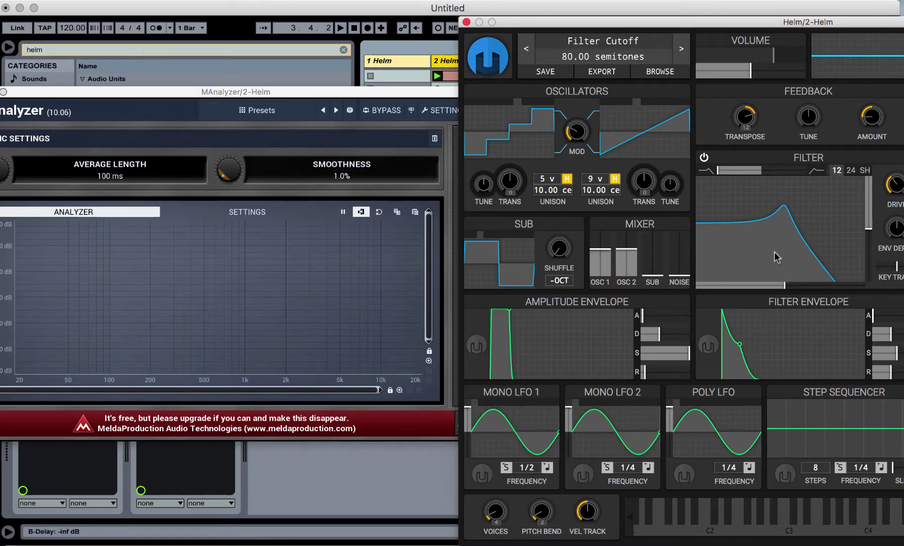
Step: Lower the filter cutoff to about 61 semitones during playback, then reduce the filter resonance to its minimum
key("space")
left_click_drag(784, 288, 756, 287)
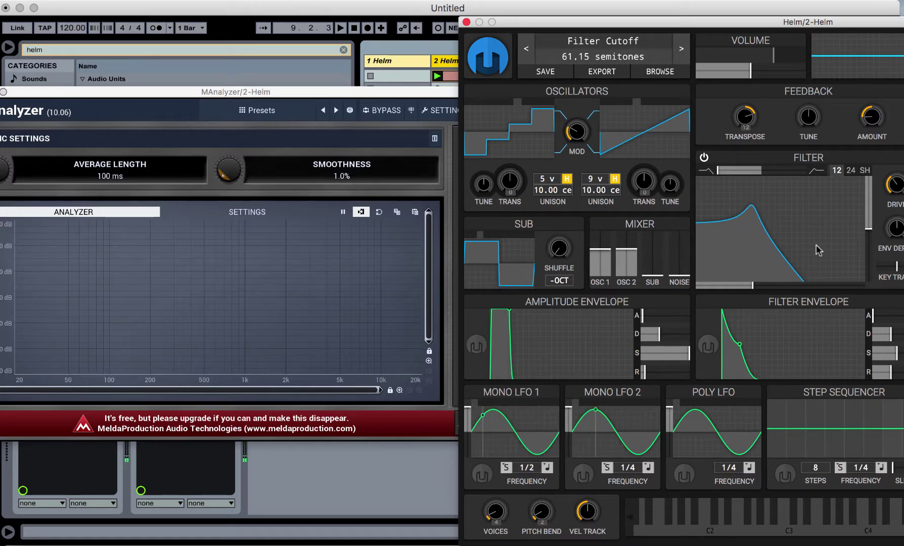
mouse_move(870, 232)
left_click_drag(871, 232, 868, 292)
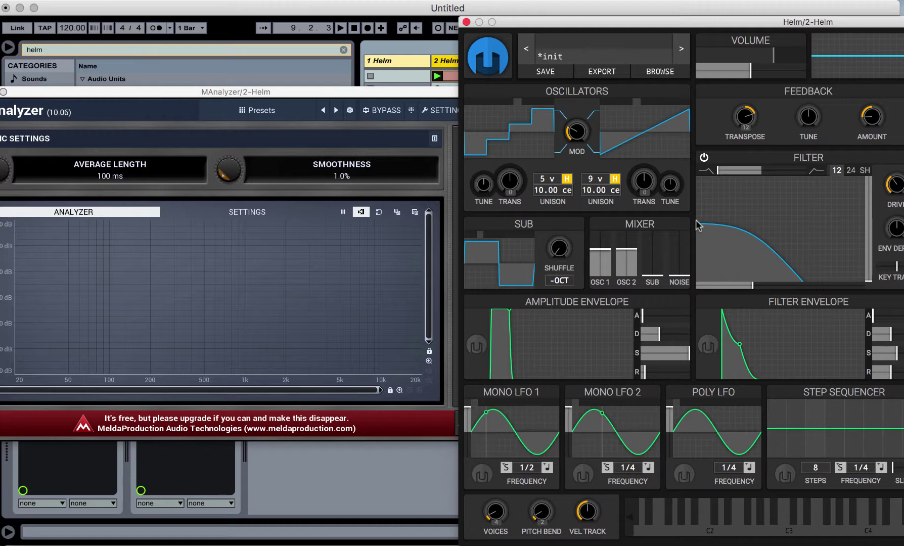
Step: Sweep the non-resonant filter's cutoff during playback, ending at about 73 semitones
mouse_move(751, 286)
key("space")
left_click_drag(752, 287, 772, 291)
key("space")
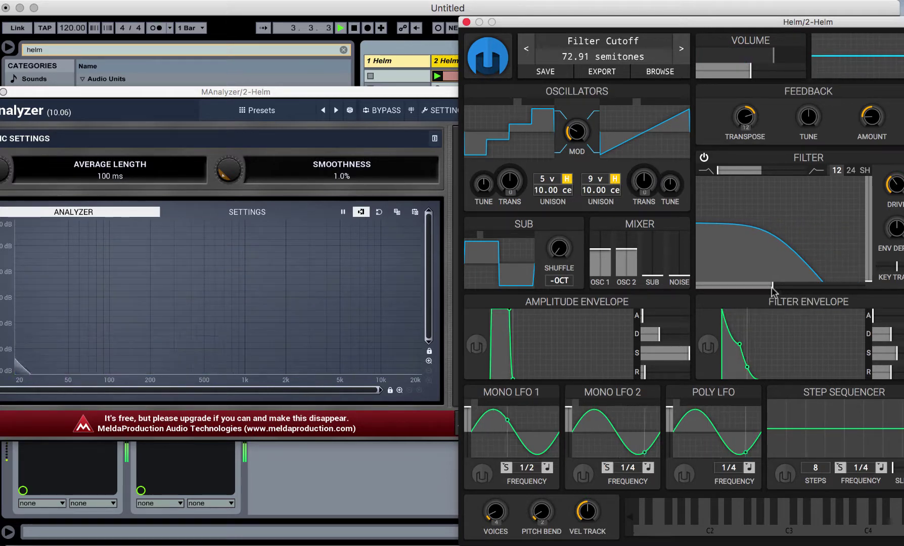
Step: Raise the filter resonance to about 62% and sweep the cutoff during playback, ending at a higher cutoff
left_click_drag(868, 284, 765, 227)
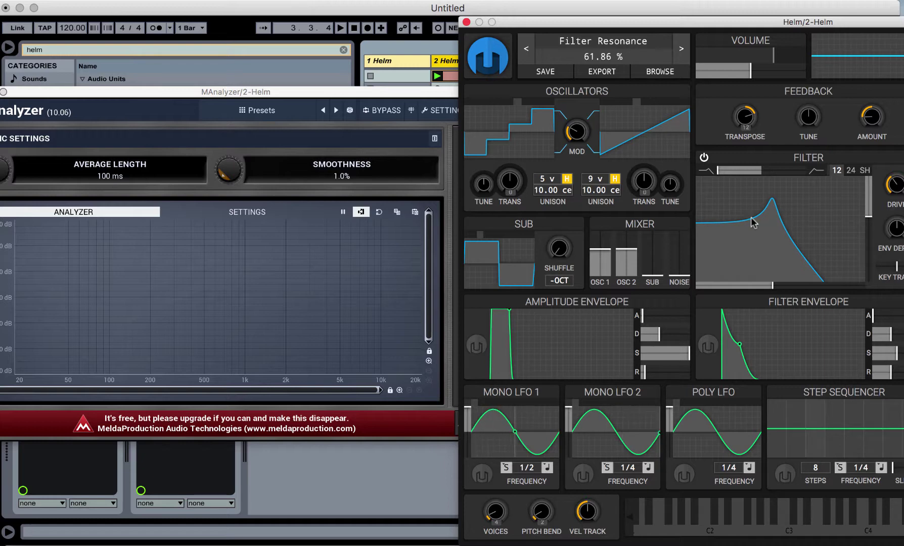
left_click(764, 281)
key("space")
left_click_drag(763, 282, 792, 287)
key("space")
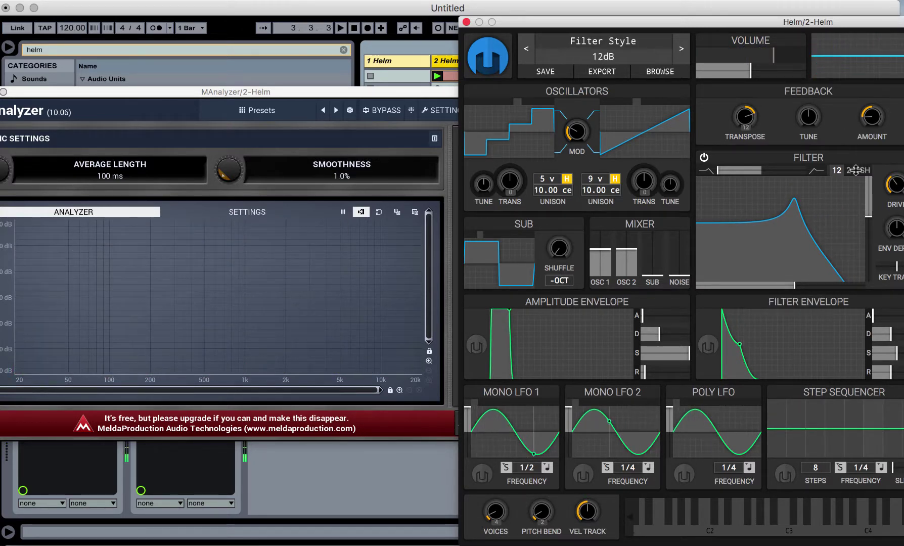
Step: Set the filter style to 24 dB and move the filter blend to high-pass at 2.000
left_click(852, 169)
left_click(852, 170)
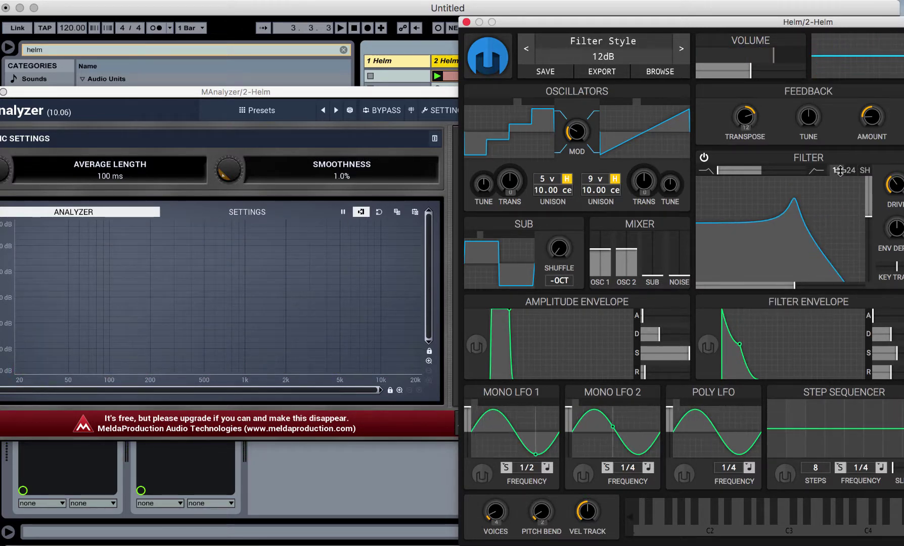
left_click(850, 171)
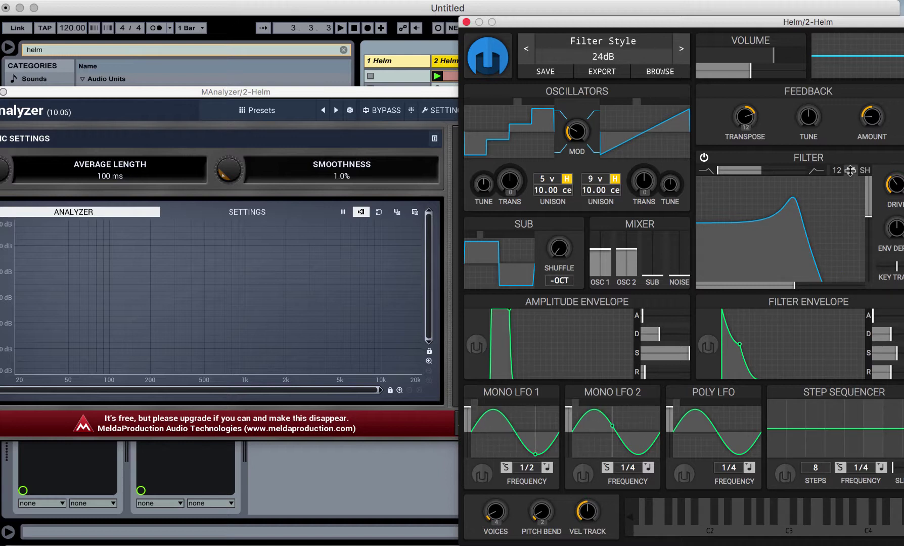
left_click_drag(718, 170, 826, 170)
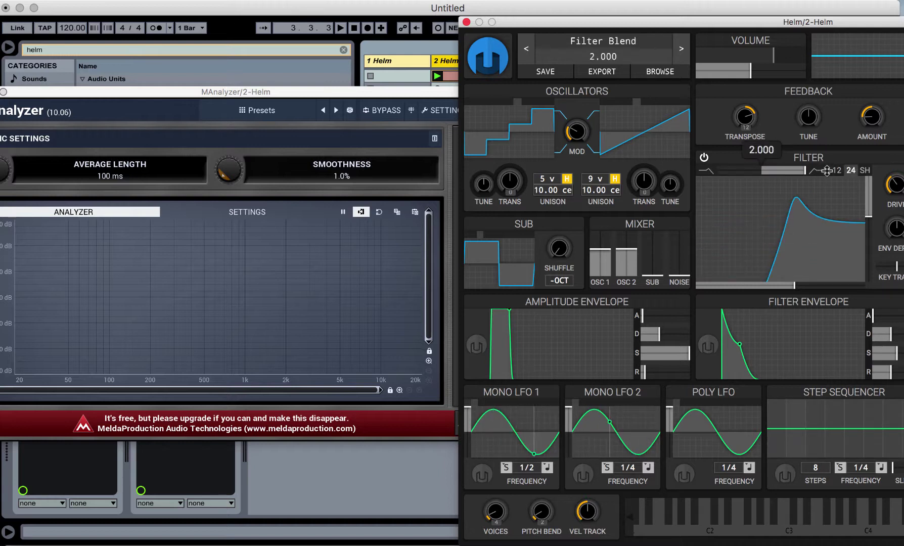
Step: Sweep the high-pass cutoff upward during playback, stop the clip, and bring the cutoff down to about 73 semitones
key("space")
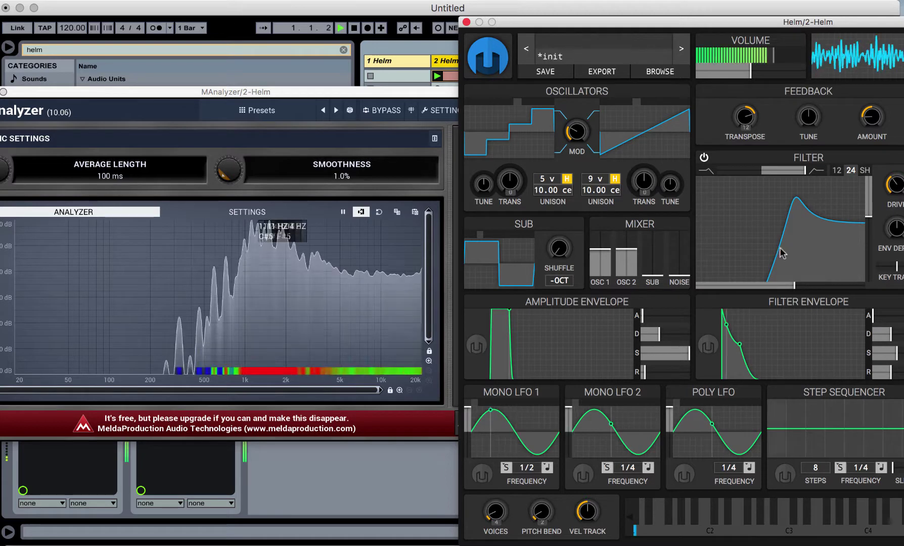
left_click_drag(797, 286, 824, 286)
key("space")
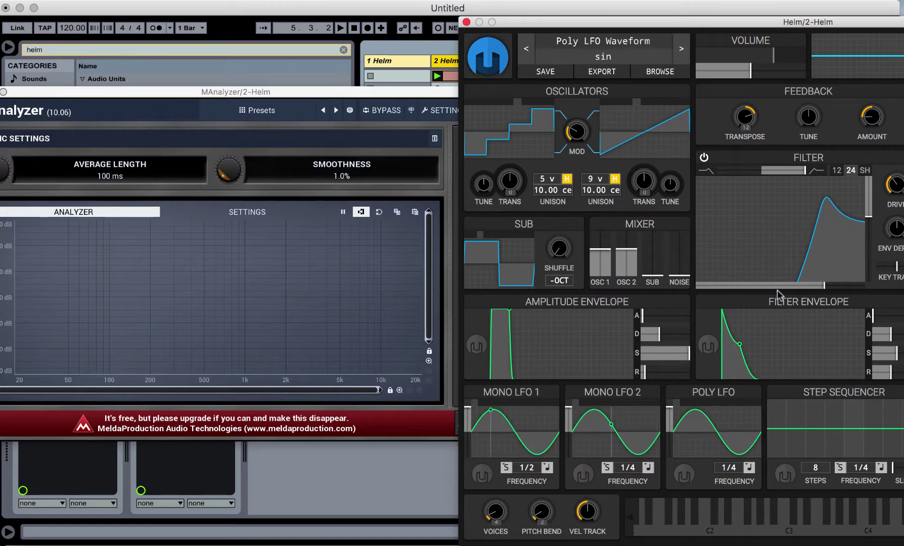
left_click_drag(823, 286, 765, 274)
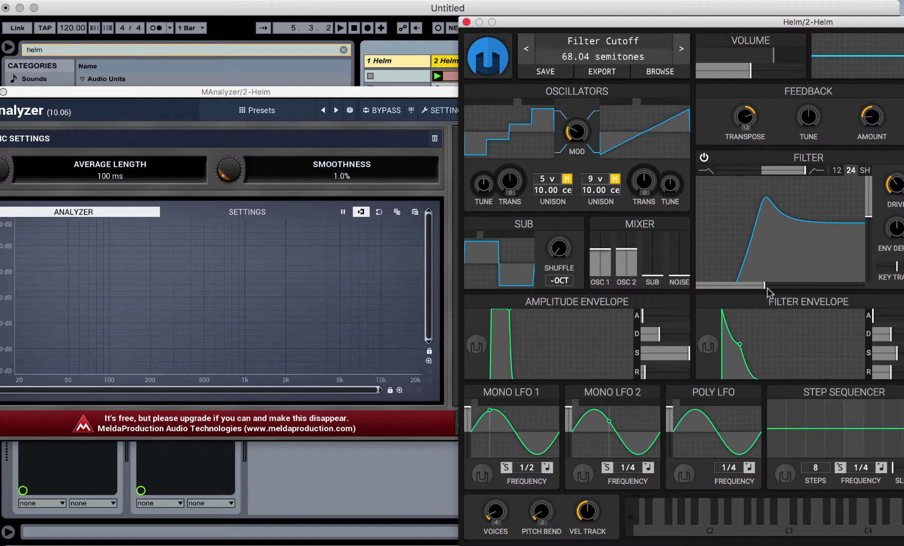
left_click_drag(765, 281, 772, 273)
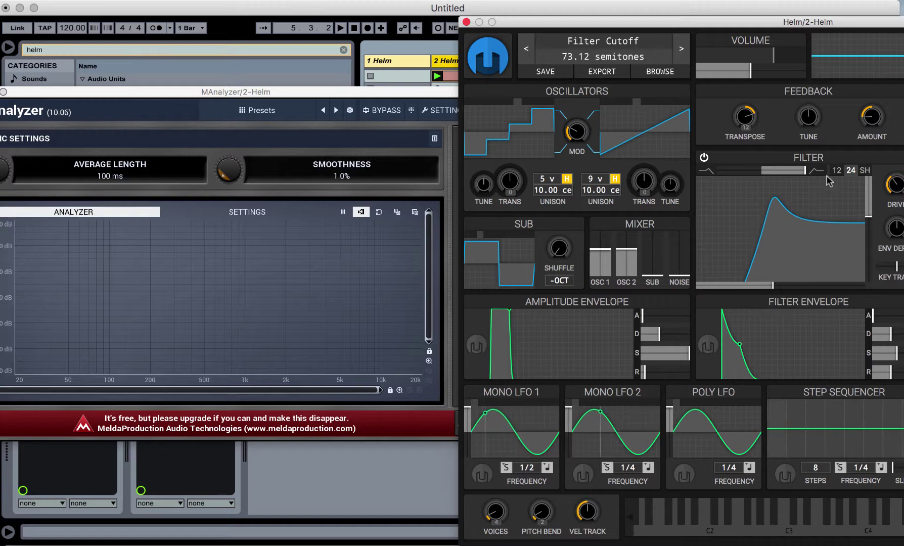
Step: Bring up the Helm 1 window and examine how its filter cutoff is modulated by Mono LFO 2
left_click(507, 12)
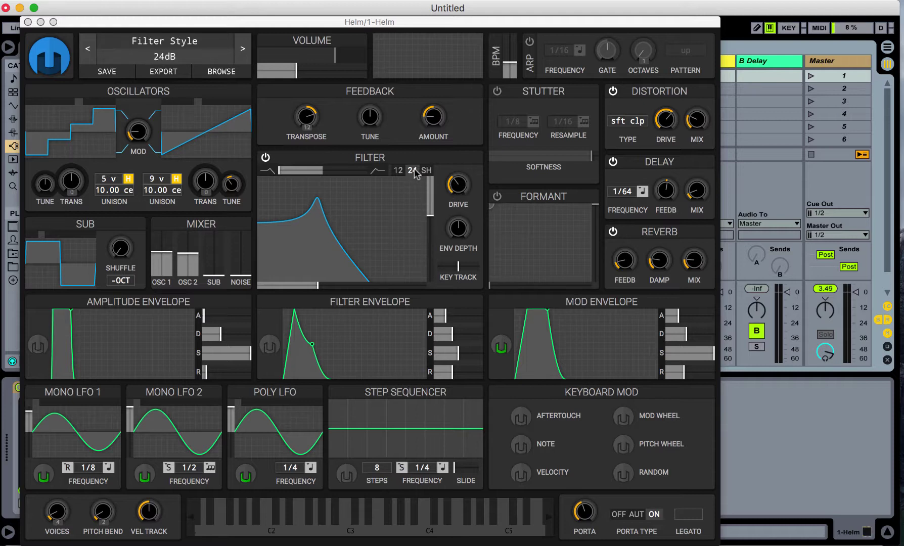
left_click(316, 285)
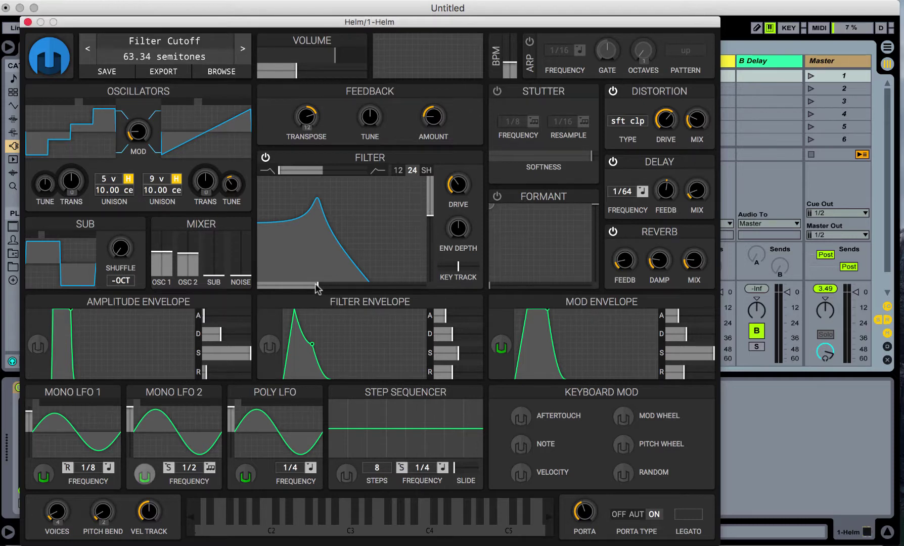
left_click_drag(316, 288, 318, 288)
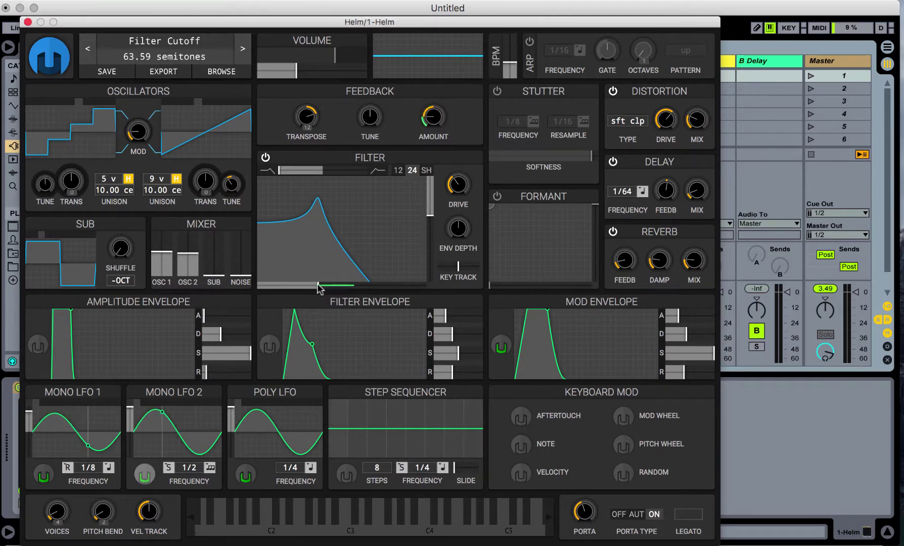
Step: Return to the Helm 2 window, lower its filter cutoff to about 62 semitones, and raise the resonance slightly
left_click(763, 23)
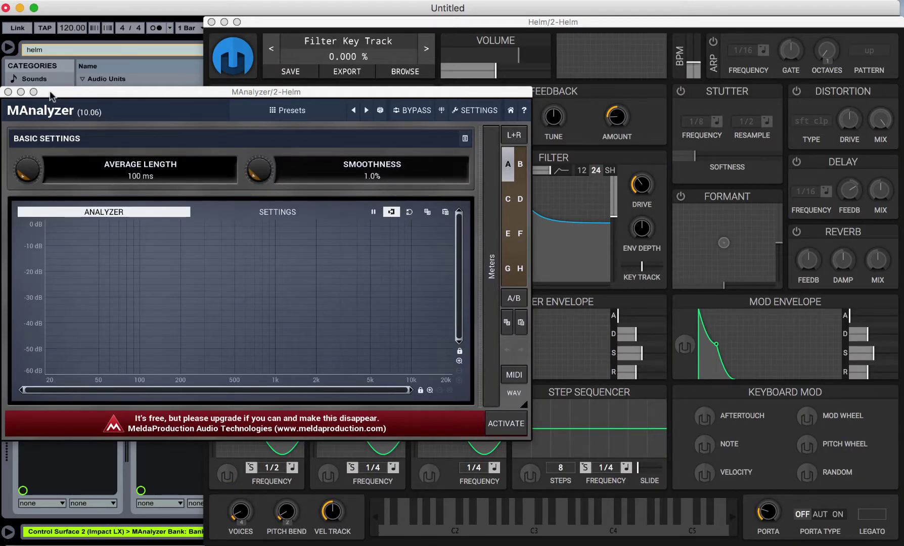
left_click(556, 22)
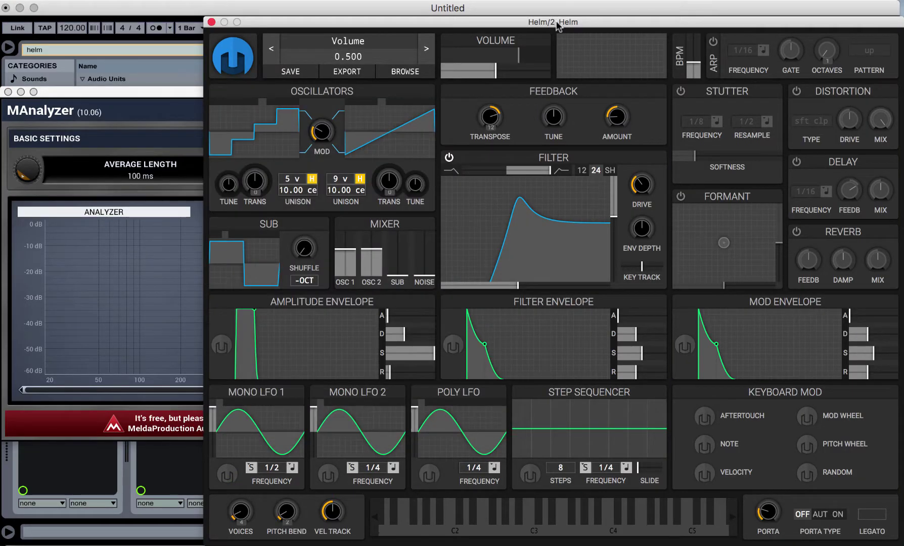
left_click_drag(518, 286, 500, 287)
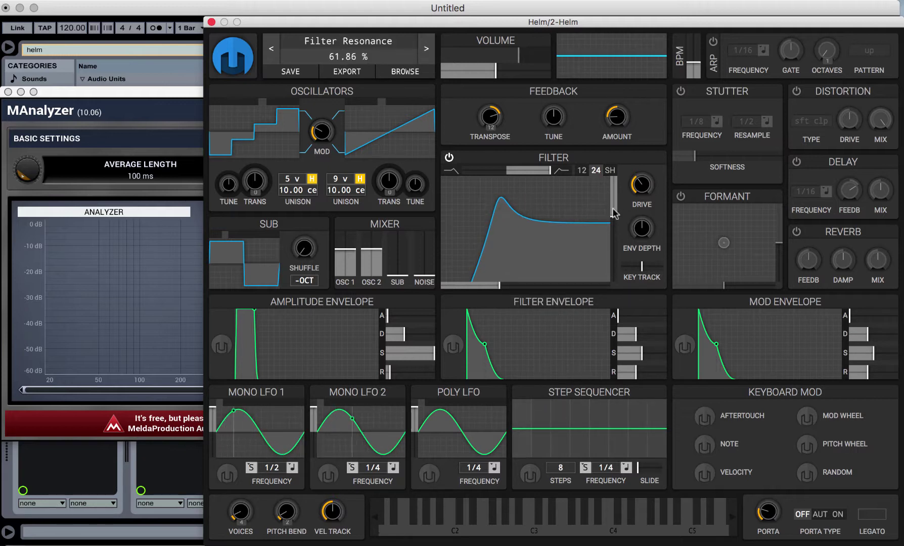
left_click_drag(614, 212, 614, 208)
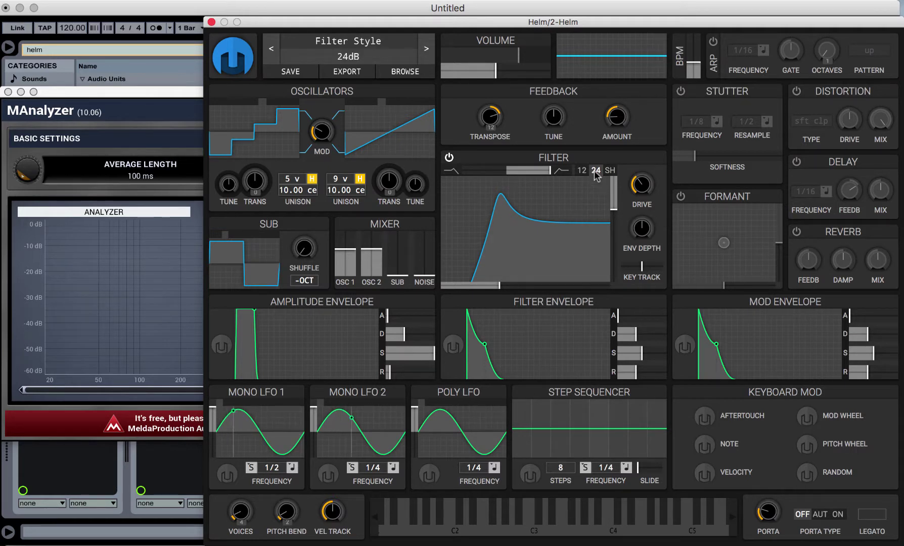
Step: Compare the filter blend at low-pass 0.000 and band-pass 1.000, ending back on low-pass
left_click_drag(486, 175, 453, 173)
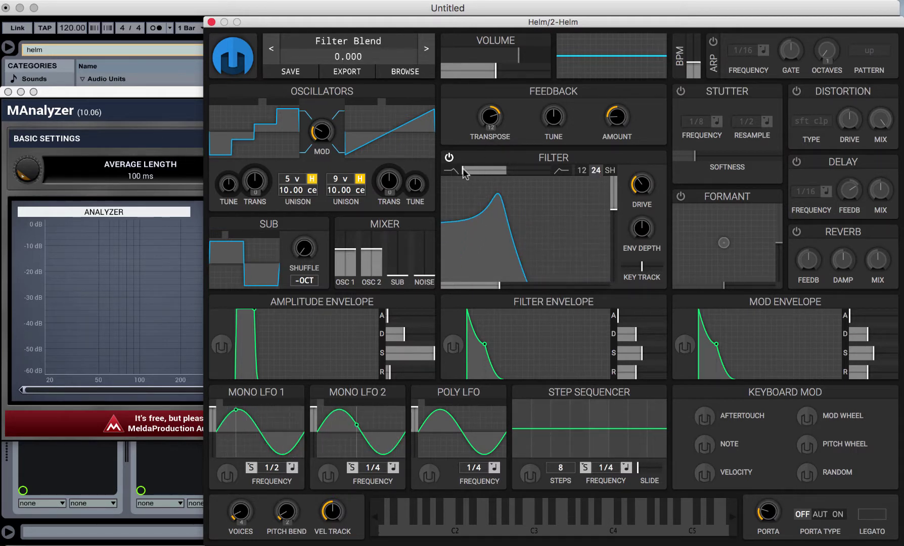
left_click_drag(463, 168, 506, 173)
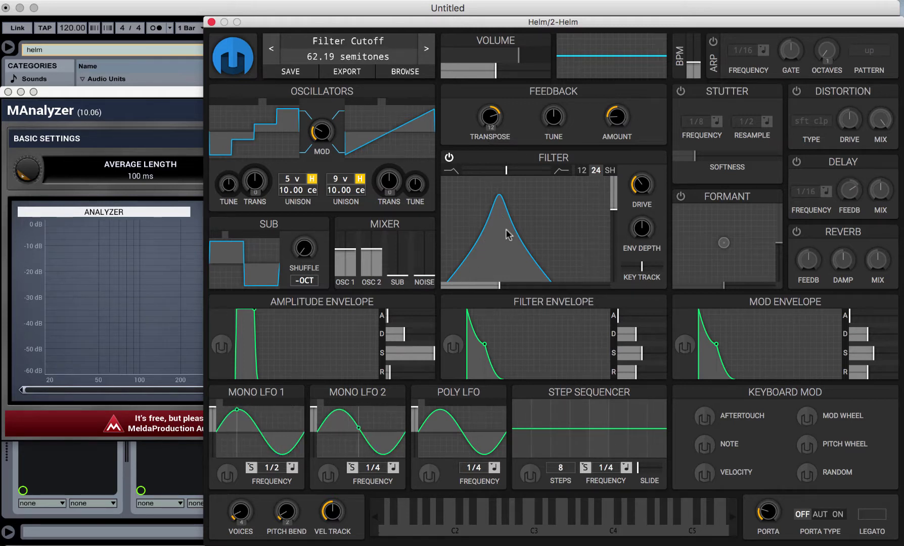
mouse_move(499, 284)
left_mouse_down()
mouse_move(578, 287)
mouse_move(470, 288)
mouse_move(526, 288)
mouse_move(499, 293)
left_mouse_up()
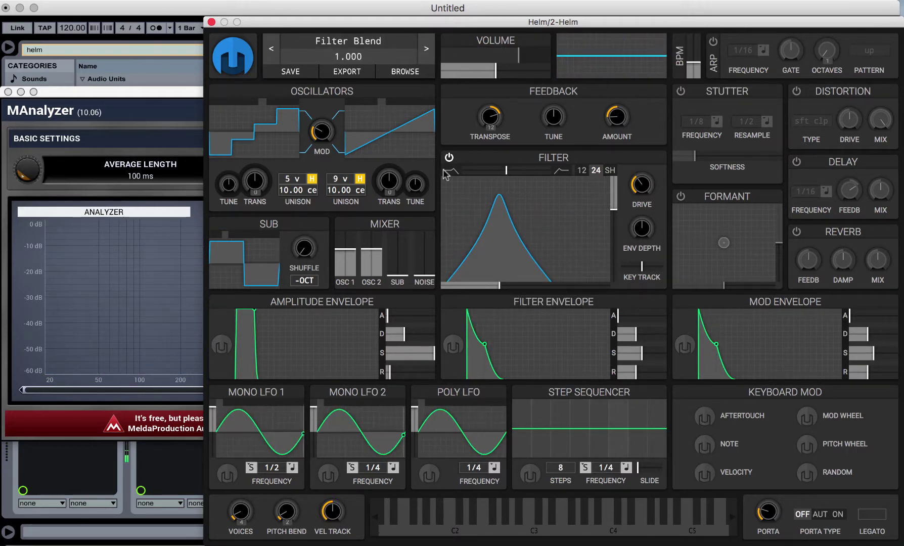
left_click_drag(506, 170, 417, 175)
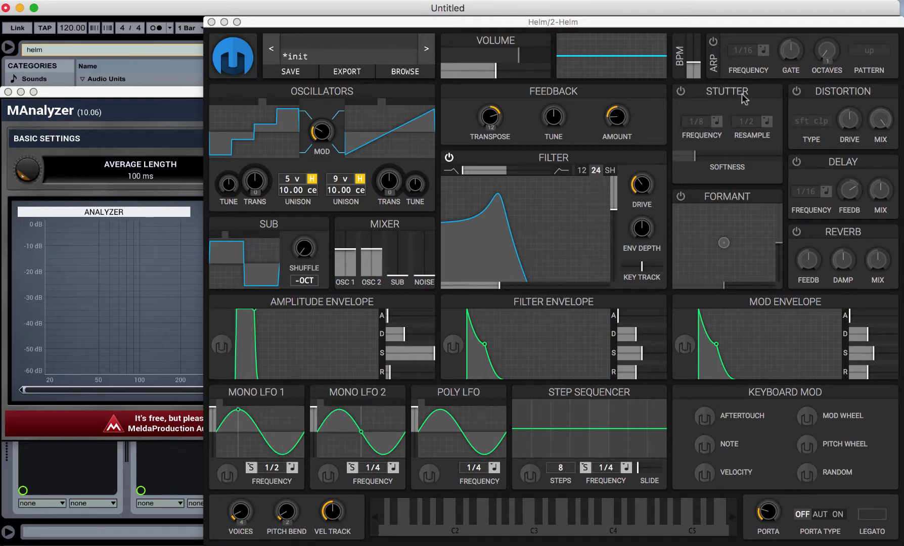
Step: Switch on the formant filter during playback and move its point up and outward to about X 0.80
left_click(721, 199)
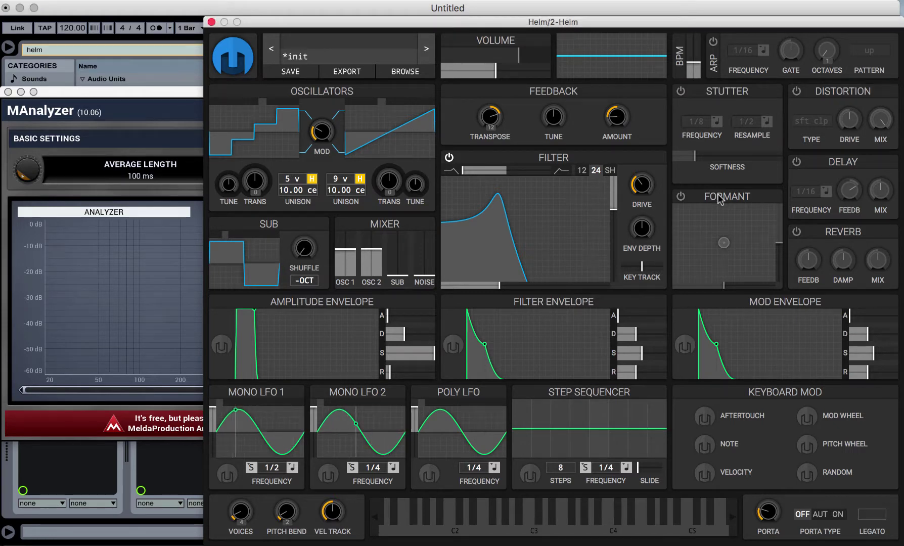
left_click(683, 196)
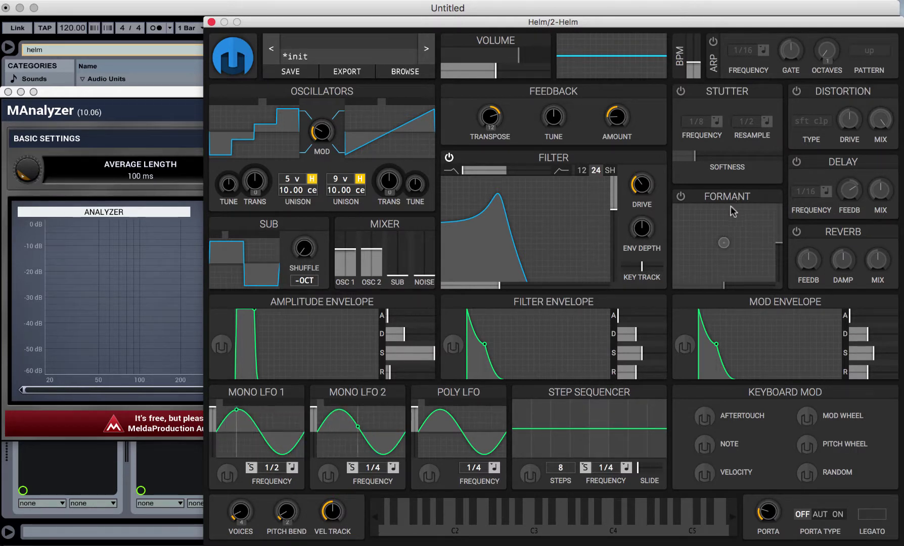
left_click(681, 198)
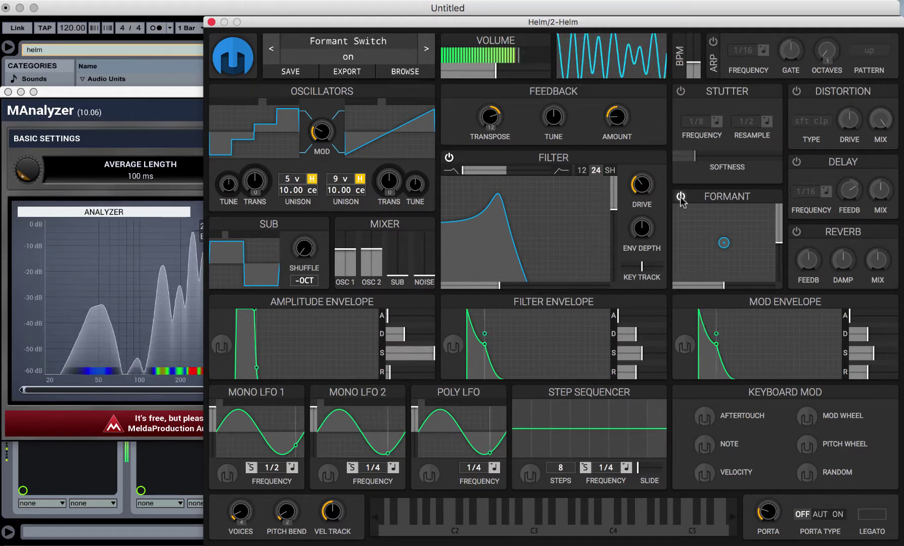
left_click_drag(723, 243, 755, 229)
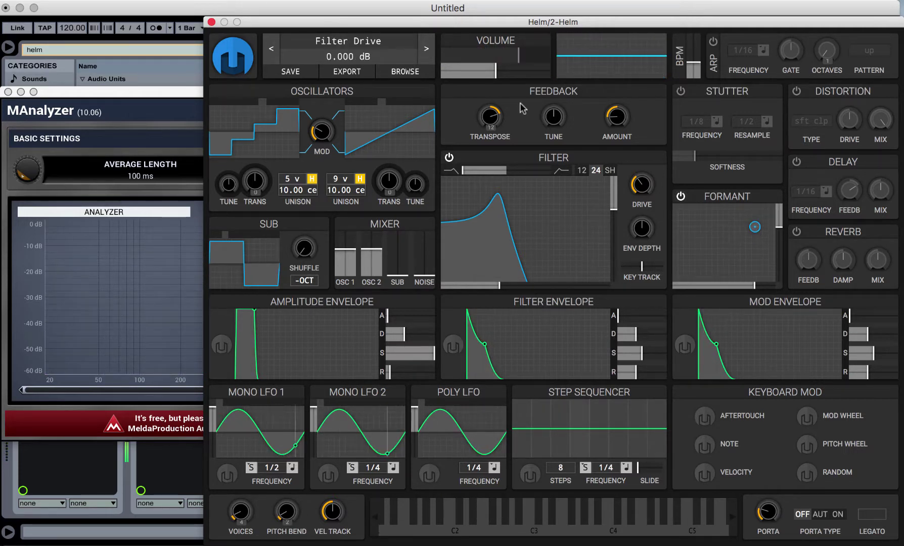
Step: Lower the synth's output volume and move the formant point back towards the pad's centre, at about X 0.61
left_click_drag(495, 72, 486, 76)
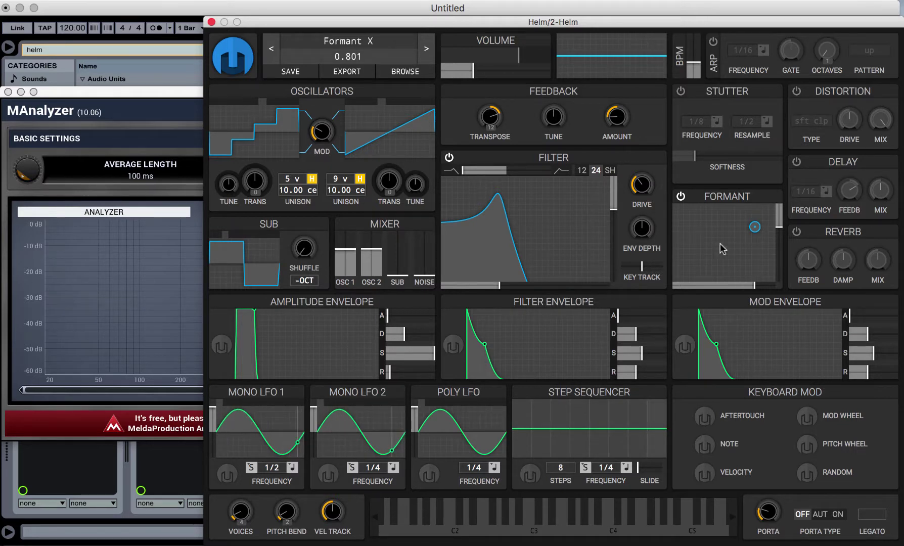
left_click_drag(754, 226, 736, 245)
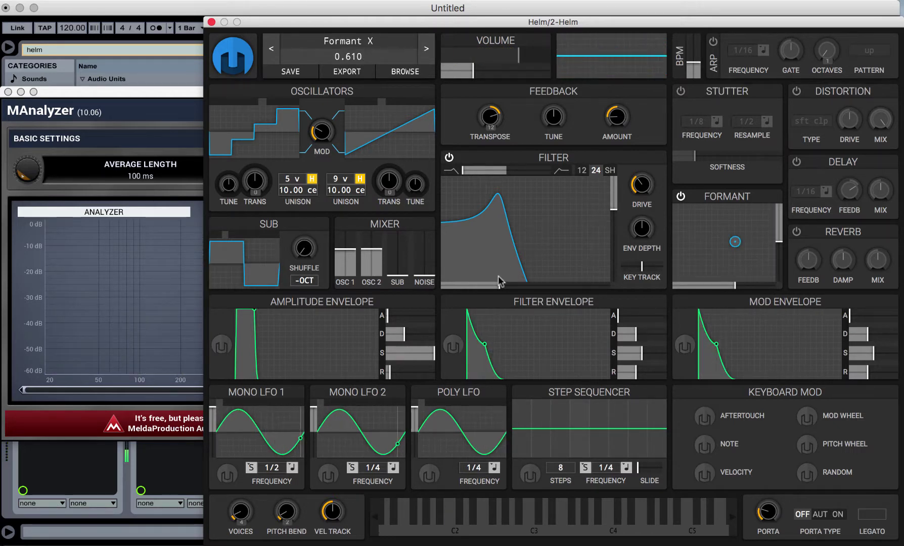
Step: Raise the filter cutoff to about 115 semitones and move the formant point through the pad's corners during playback, ending near its upper-left corner
left_click_drag(499, 285, 589, 292)
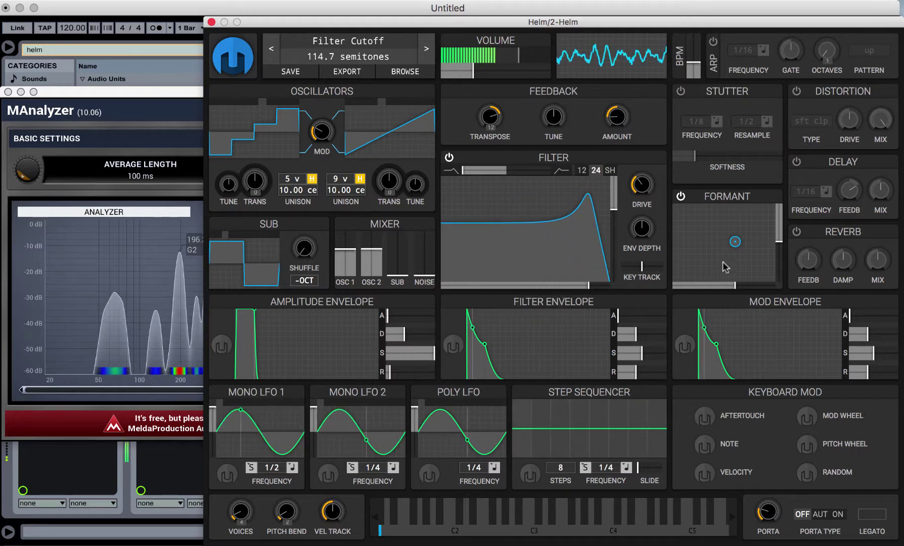
left_click_drag(734, 242, 779, 204)
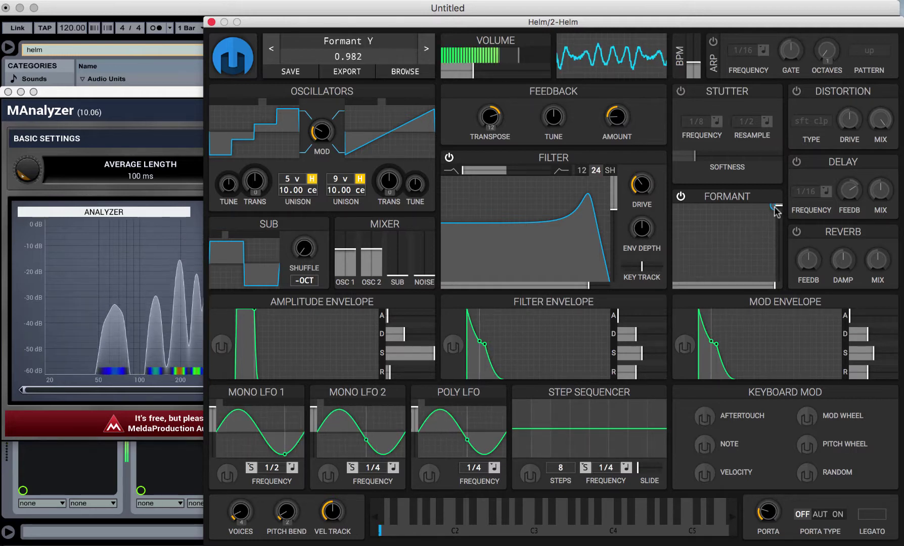
left_click_drag(684, 211, 692, 233)
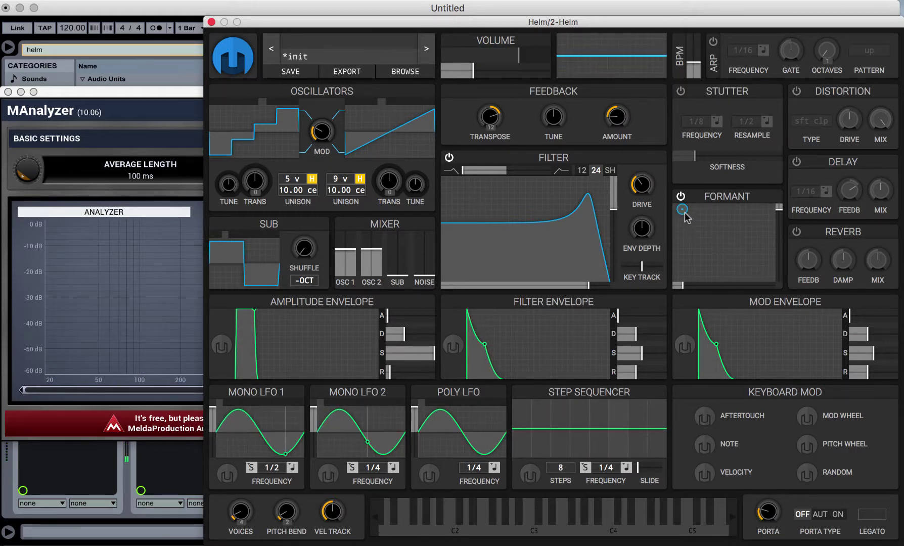
Step: Move the formant point inward from the pad's corner to about Y 0.766 and switch off the formant filter
left_click_drag(683, 212, 704, 225)
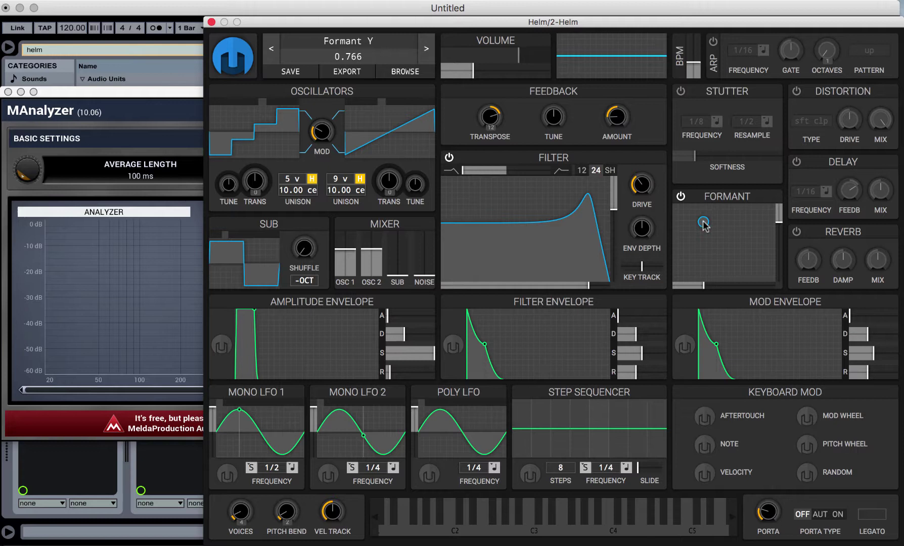
left_click(680, 197)
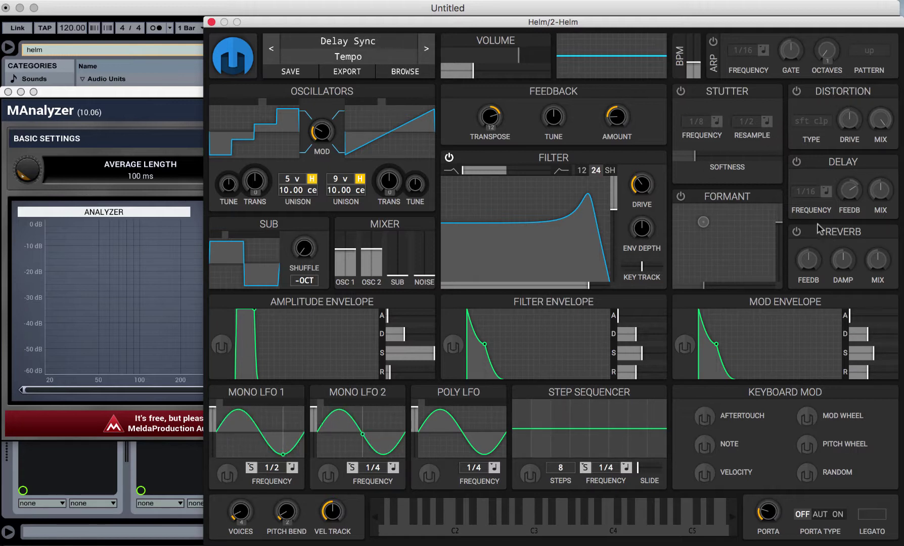
Step: Switch on the distortion with its drive at about 16.55 dB and compare its mix at 0.000 and 1.000, ending at 1.000
left_click(797, 92)
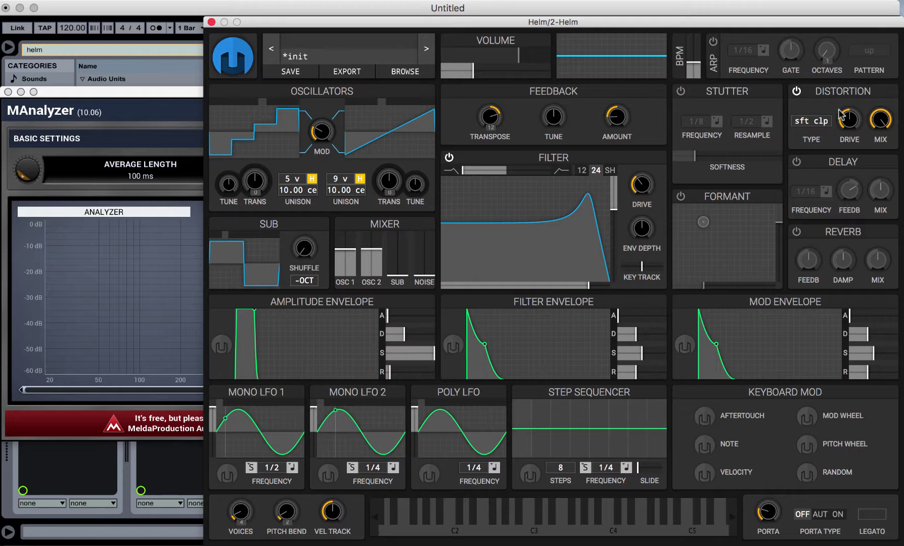
left_click_drag(839, 110, 839, 75)
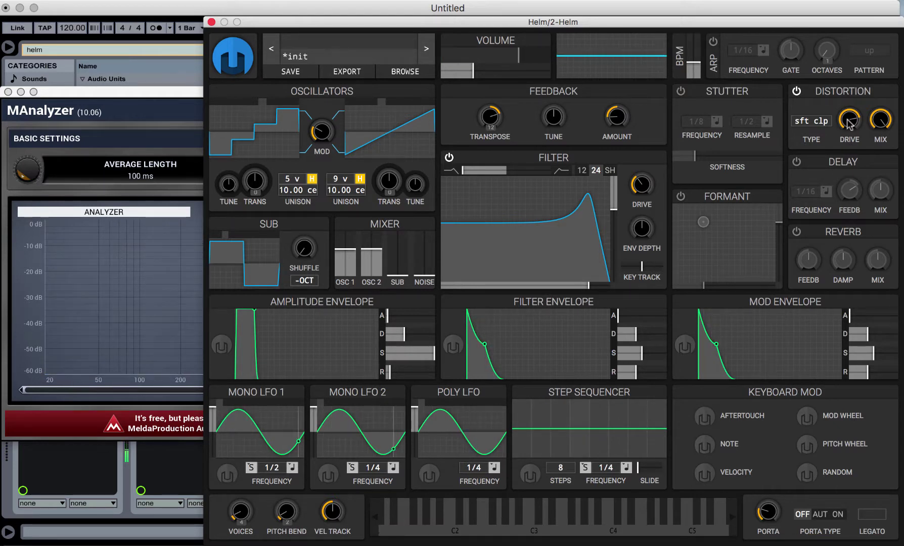
mouse_move(883, 134)
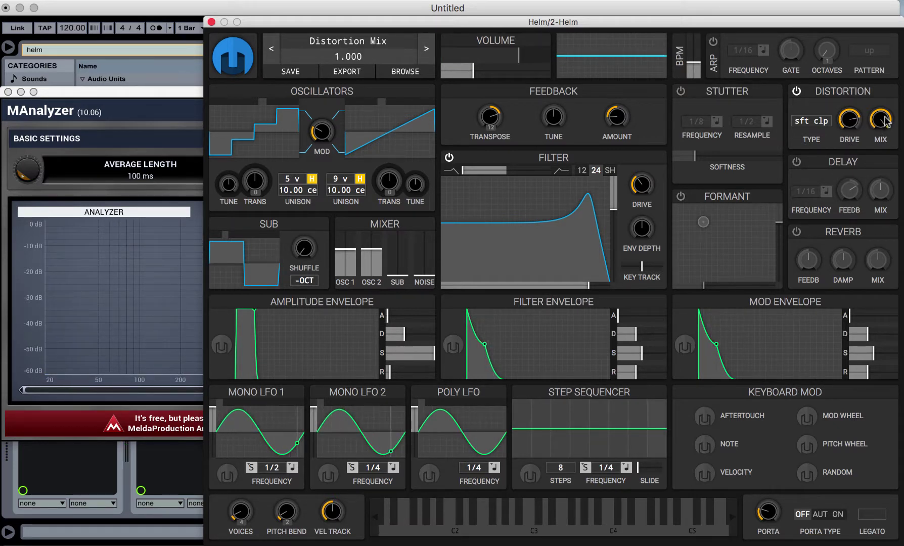
left_click_drag(884, 134, 883, 141)
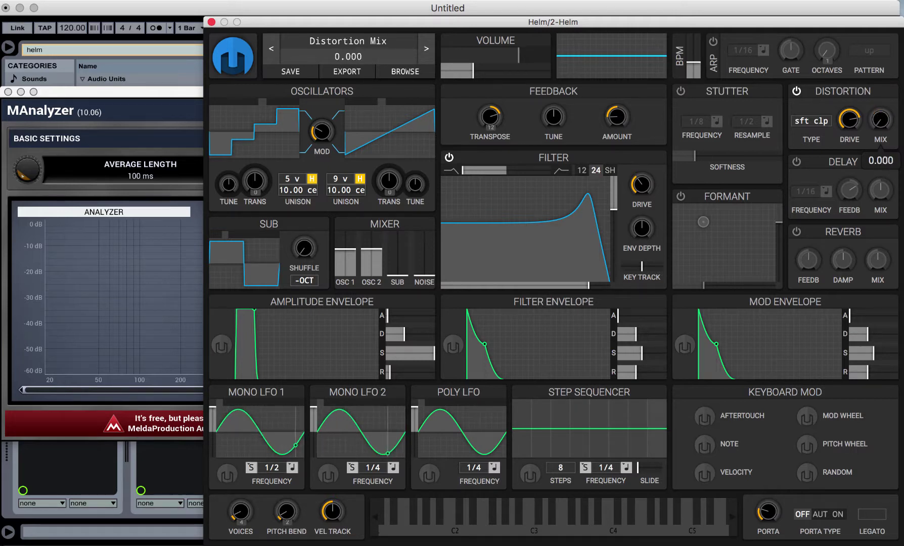
left_click_drag(880, 123, 880, 124)
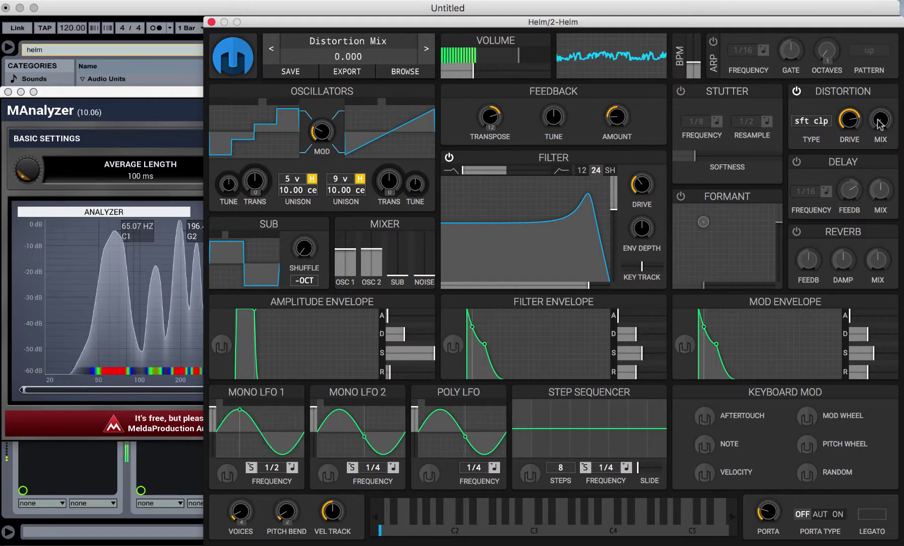
left_click_drag(880, 123, 880, 111)
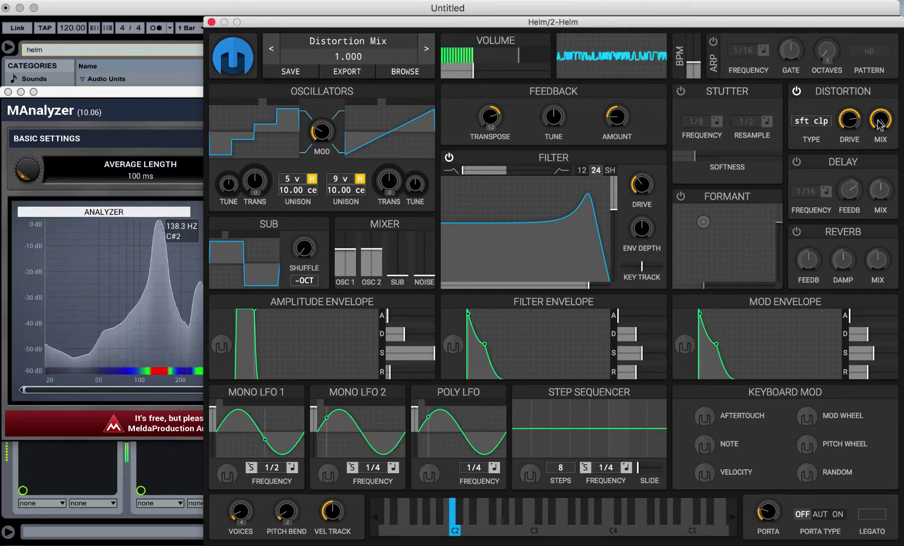
Step: Step the distortion type through Hard Clip and Linear Fold, ending on Sine Fold
left_click(812, 122)
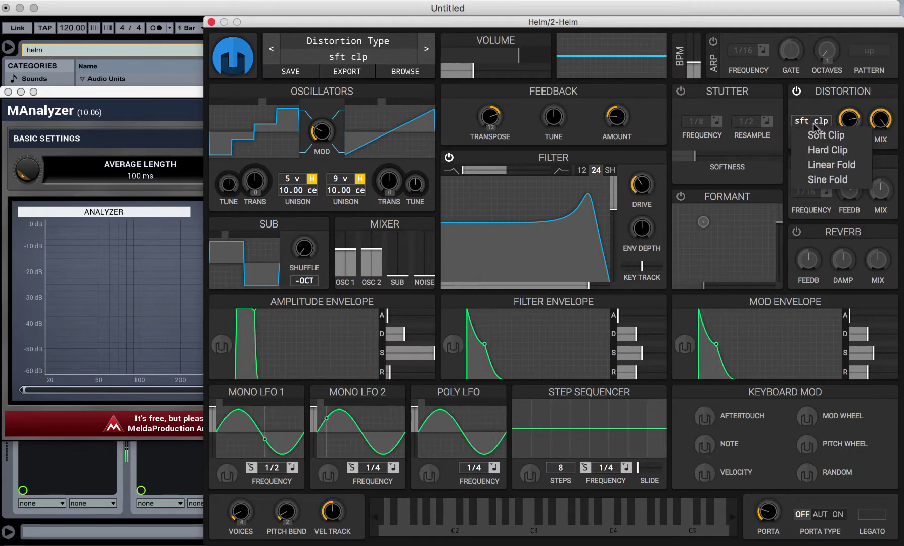
left_click(827, 150)
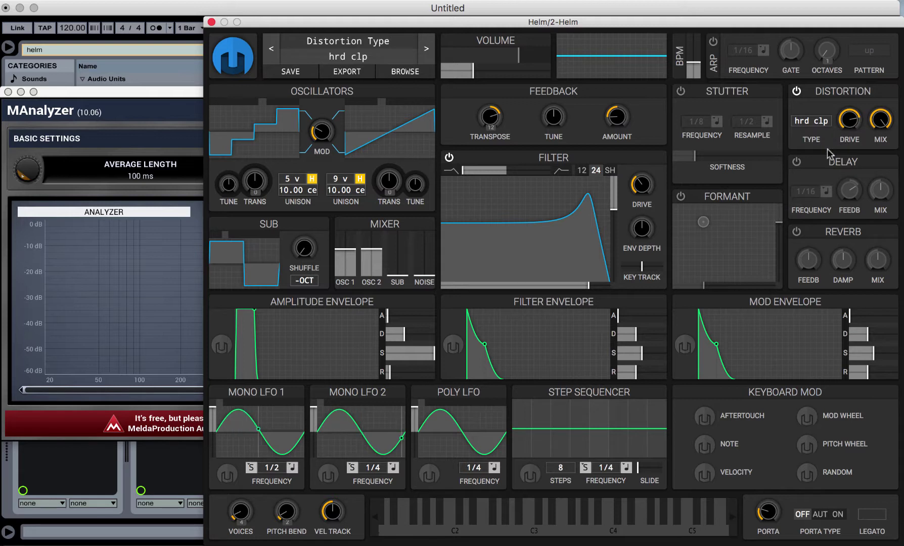
left_click(809, 121)
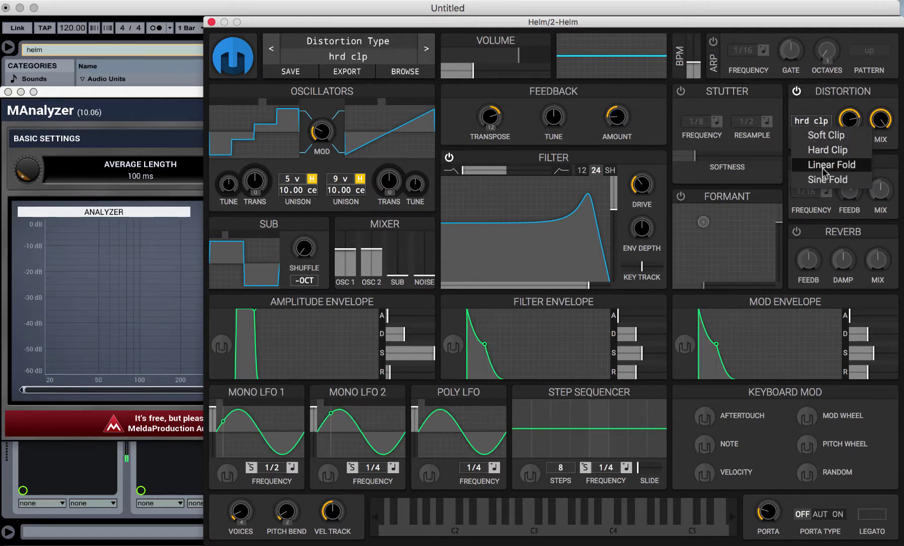
left_click(822, 167)
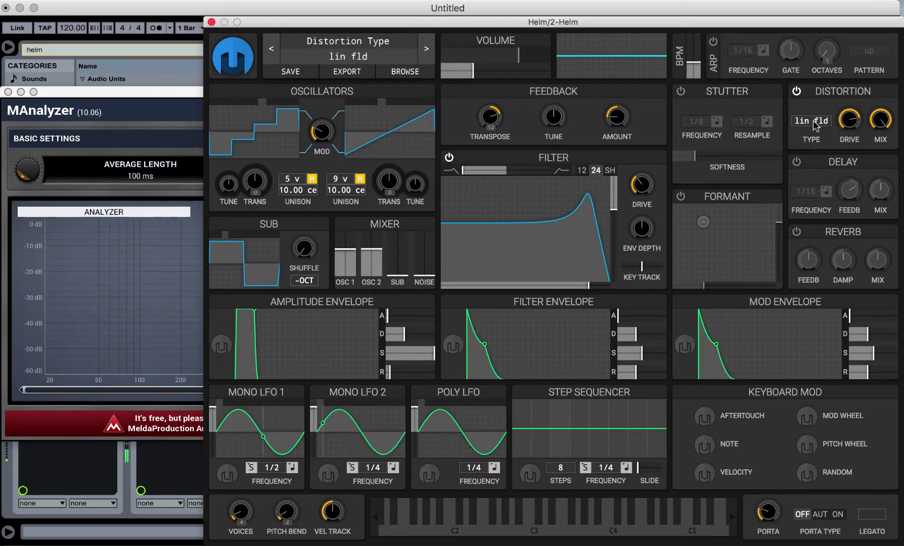
left_click(813, 121)
left_click(827, 179)
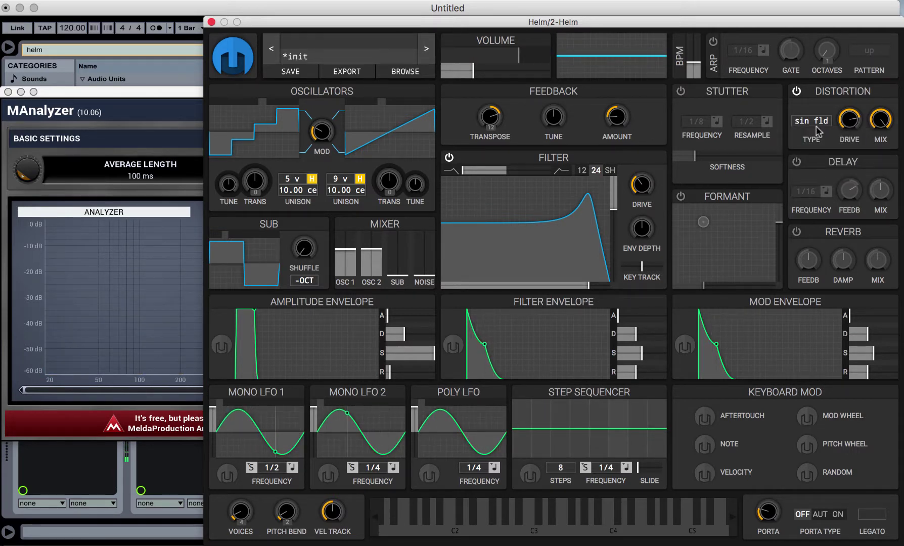
Step: Lower the distortion drive to about 8.486 dB and reduce the distortion mix while playing notes
mouse_move(849, 126)
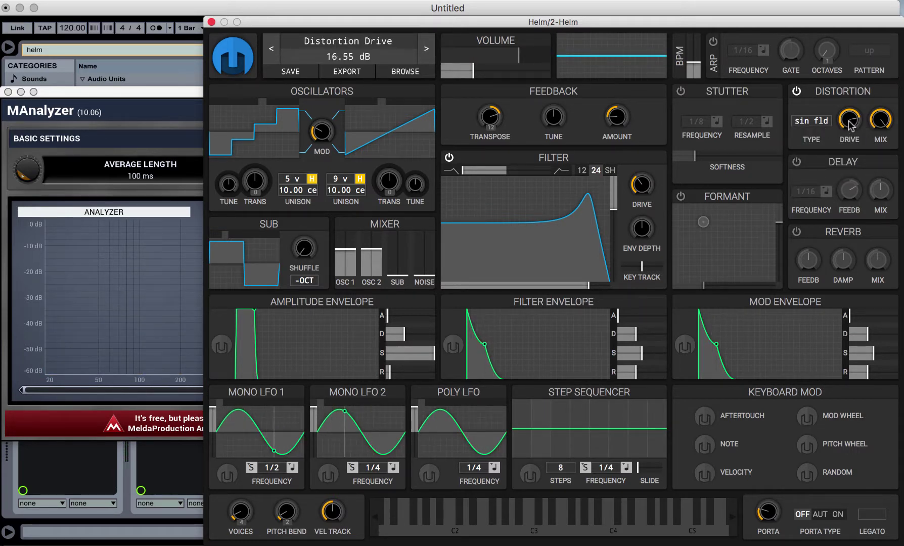
mouse_move(850, 126)
left_mouse_down()
mouse_move(849, 163)
mouse_move(849, 146)
mouse_move(883, 134)
mouse_move(883, 156)
mouse_move(850, 118)
left_mouse_up()
mouse_move(883, 122)
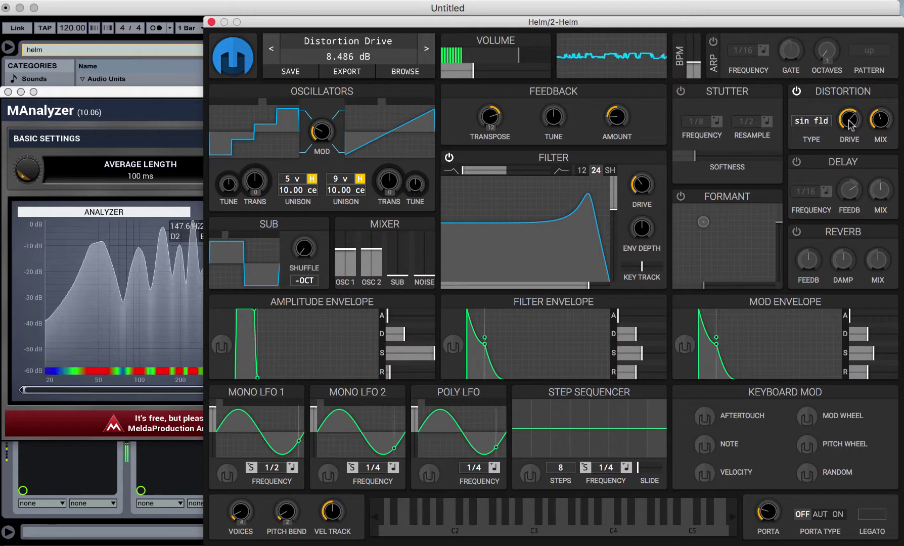
Step: Examine the distortion mix and type settings of the Dirty Bass FiltEnv patch in the first Helm instance
left_click(309, 18)
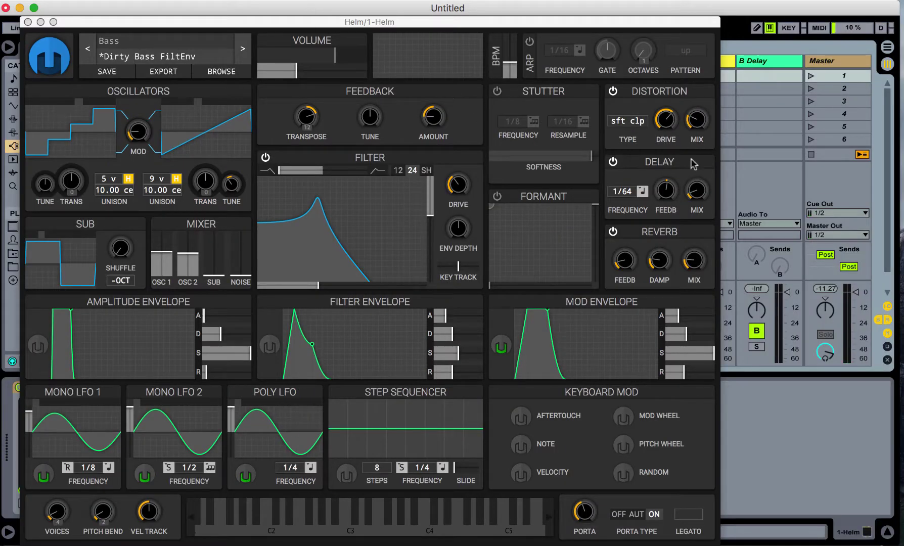
mouse_move(696, 124)
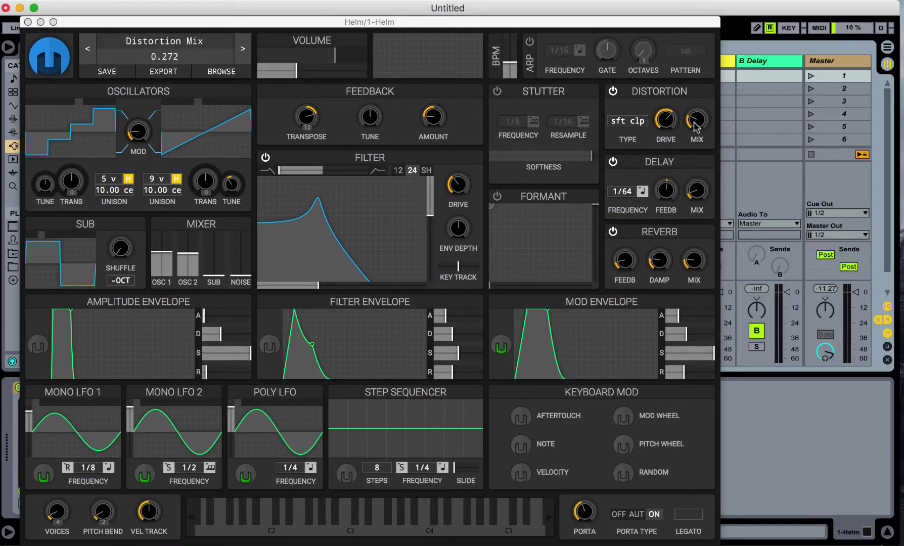
mouse_move(636, 125)
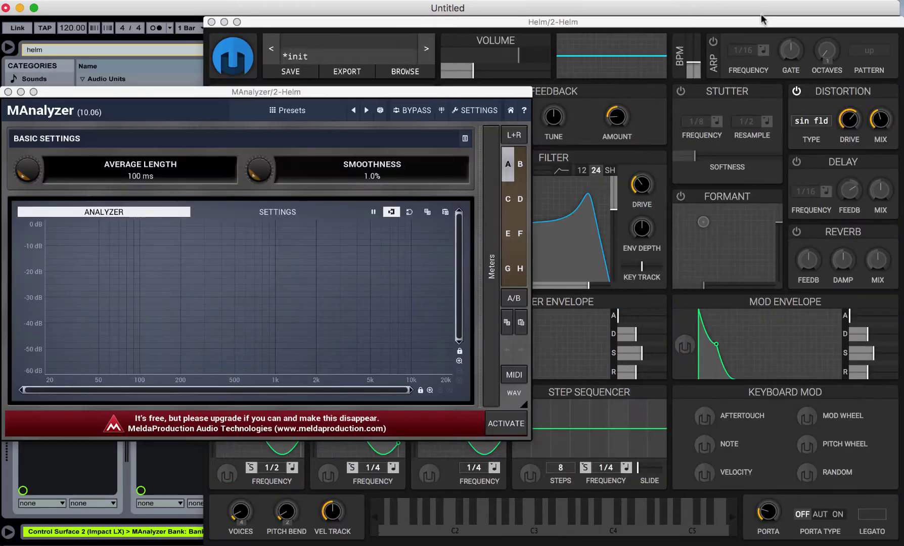
Step: In the second Helm instance, set the distortion to Soft Clip with drive at about -7.50 dB and mix at about 0.305
left_click_drag(849, 121, 849, 159)
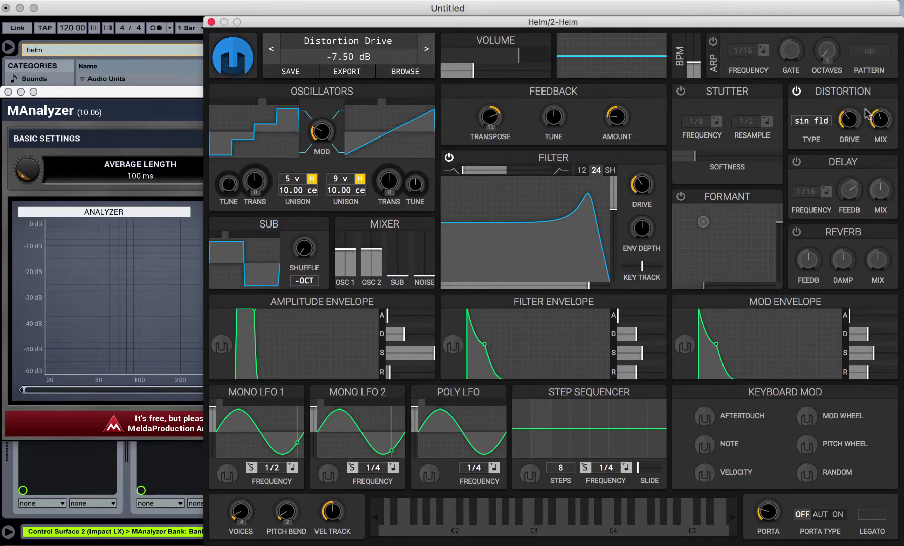
left_click_drag(880, 120, 880, 141)
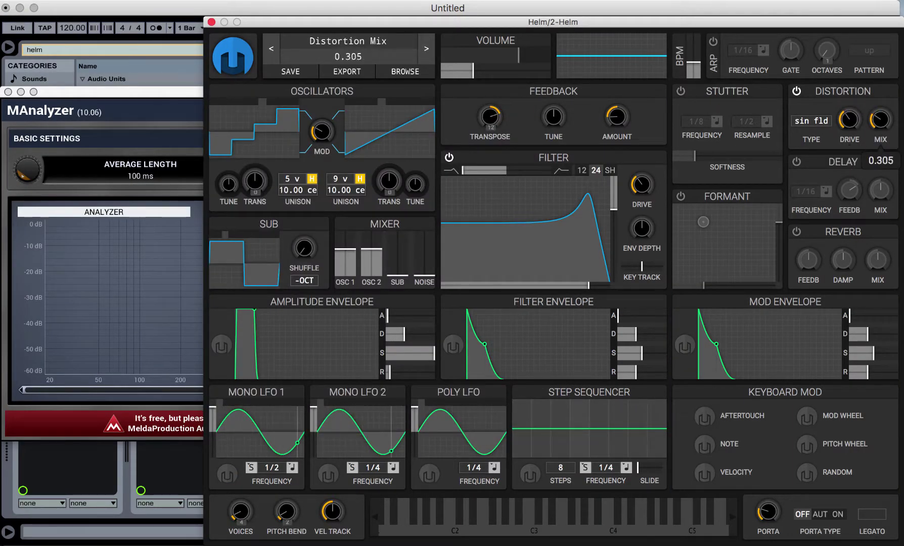
left_click(823, 131)
left_click(825, 134)
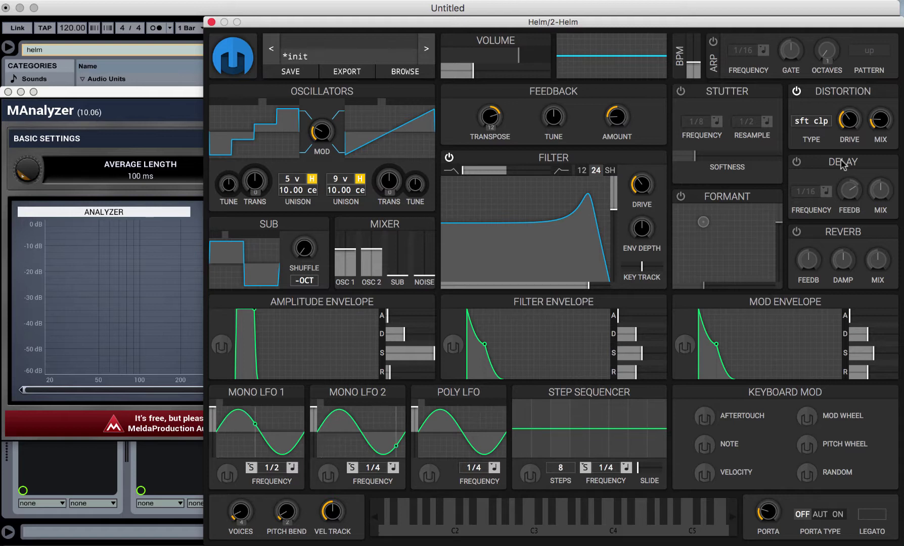
Step: Switch on the delay and try feedback amounts of about 5.684 % and 27.20 %, ending on a low setting
left_click(797, 162)
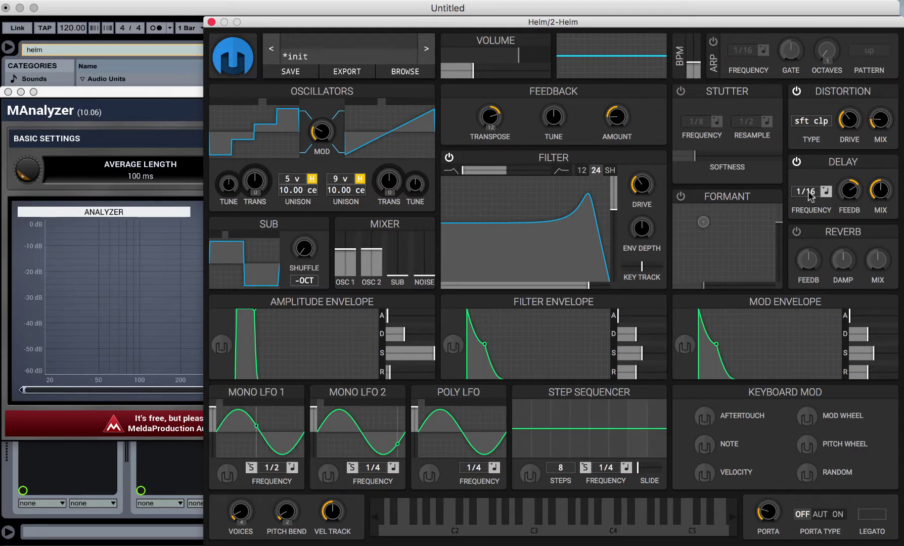
left_click_drag(879, 190, 850, 202)
left_click(849, 190)
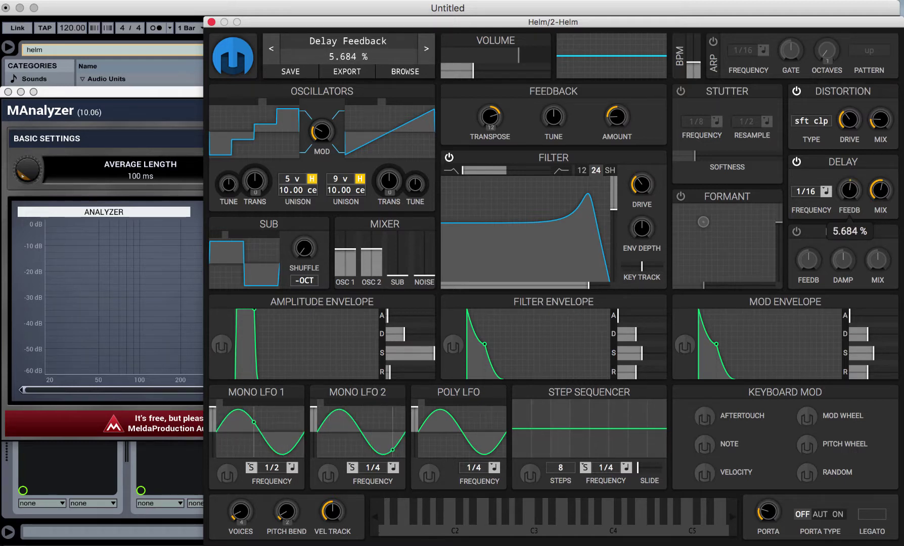
left_click_drag(849, 201, 849, 198)
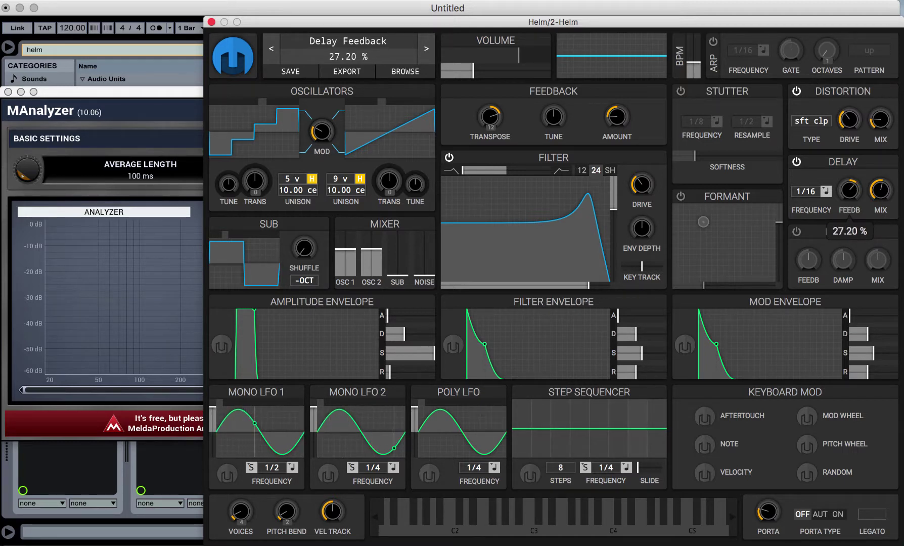
left_click_drag(851, 193, 851, 192)
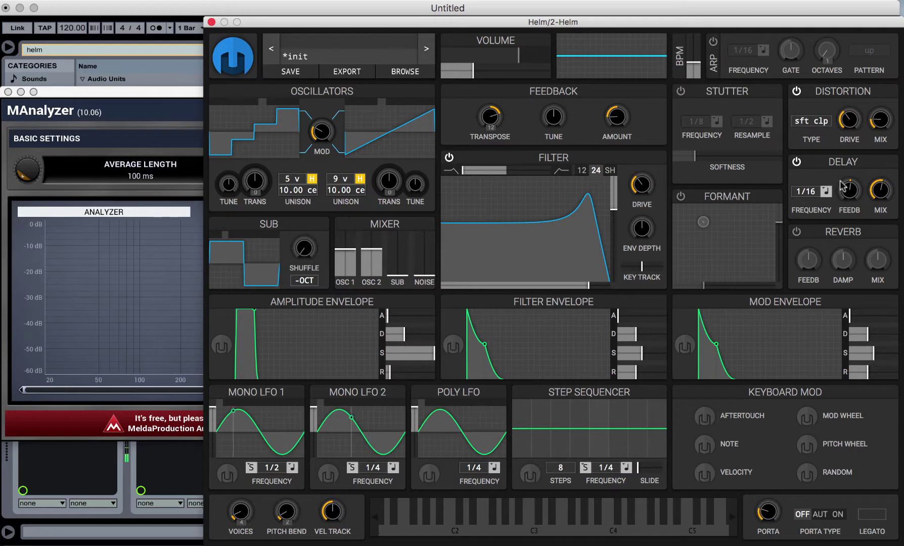
Step: Set the delay to 1/4 with about 43.04 % feedback, raising its mix to 96.75 % and easing it back slightly
left_click_drag(880, 191, 880, 182)
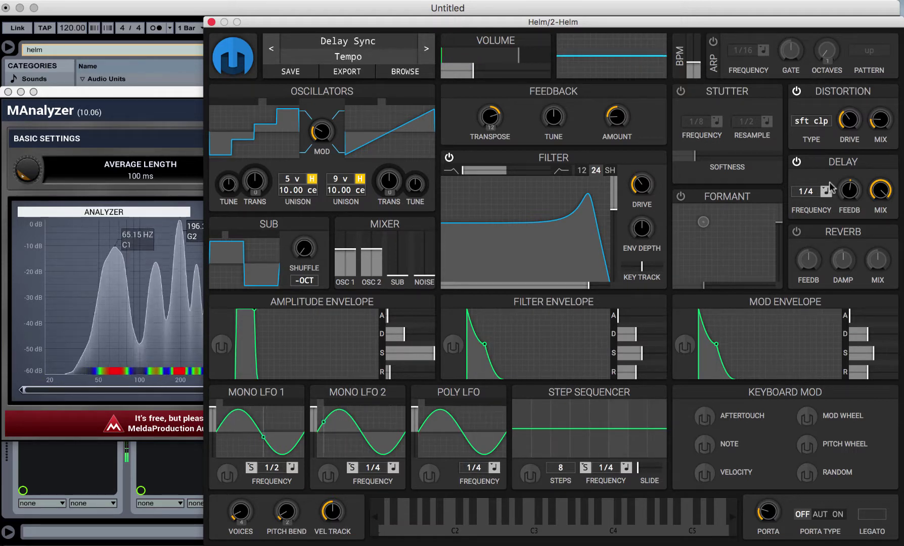
left_click_drag(849, 190, 849, 177)
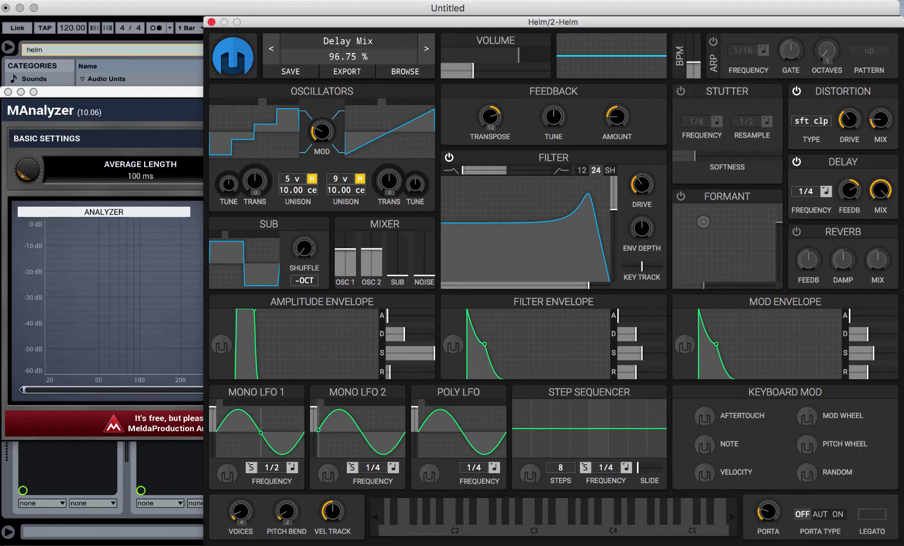
left_click(880, 191)
left_click_drag(882, 235, 882, 236)
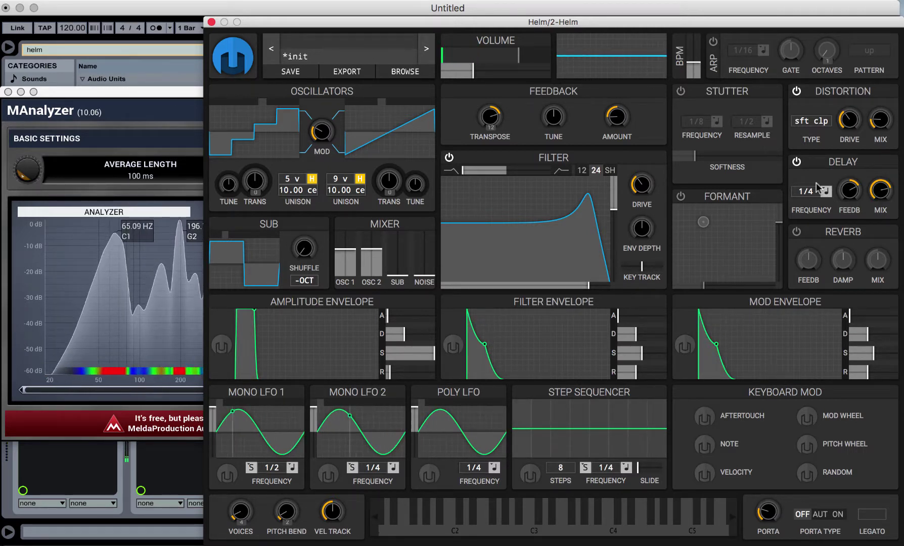
Step: Set the delay frequency to 1/64, bring its feedback down to nearly zero and reduce its mix to about 27.81 %
mouse_move(815, 192)
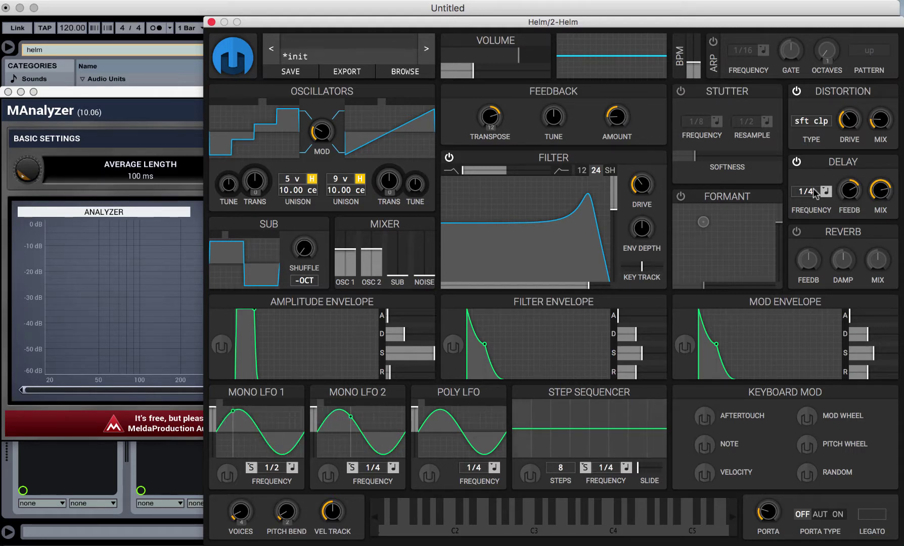
scroll(815, 192, "up", 1)
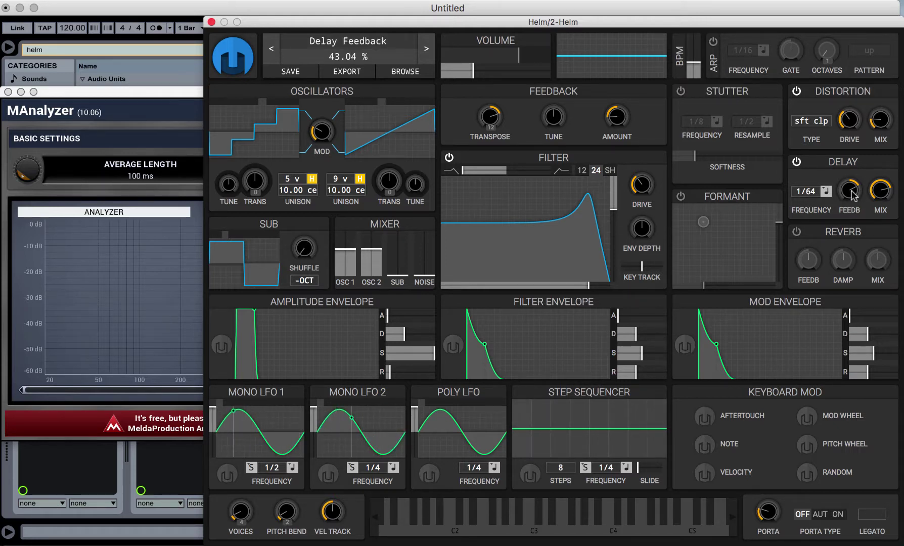
left_click_drag(849, 190, 850, 213)
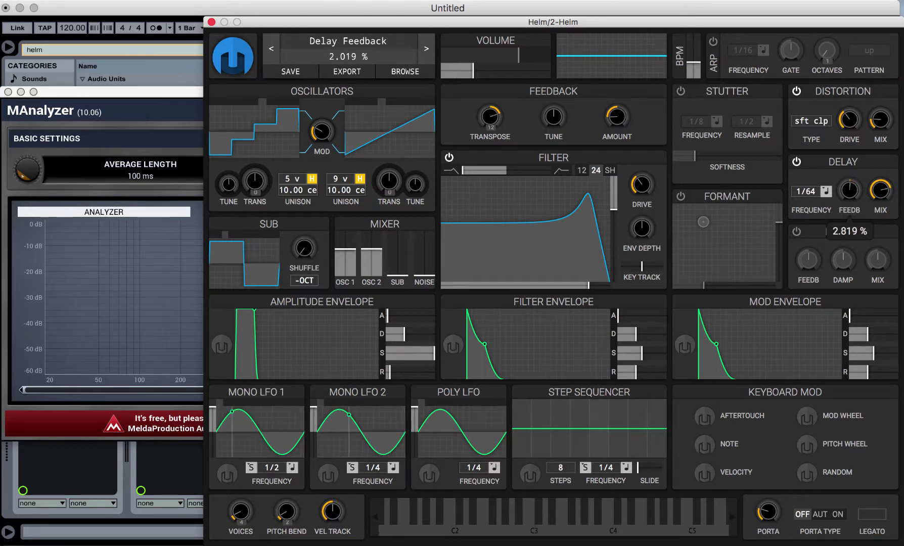
left_click_drag(849, 212, 881, 198)
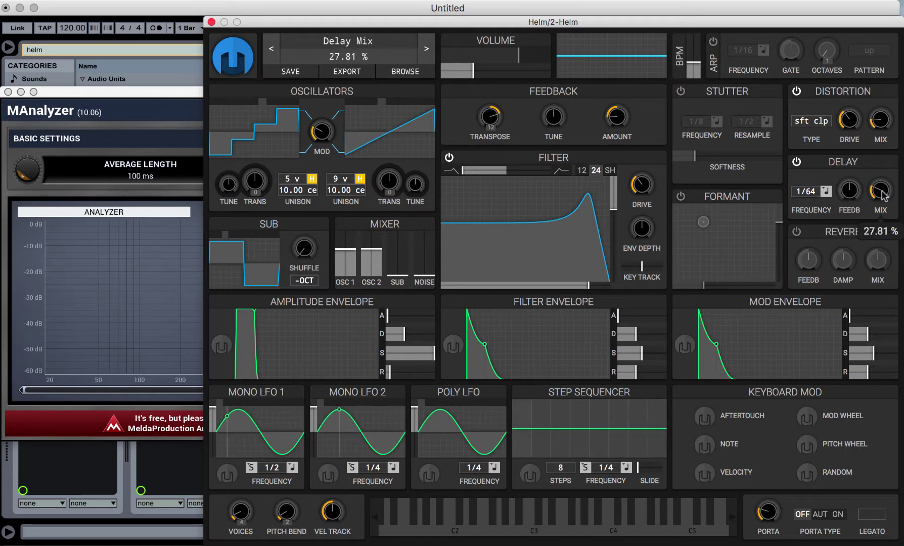
Step: Compare the sound with the delay off and on, leaving it on with its mix at about 78.27 %
left_click(797, 162)
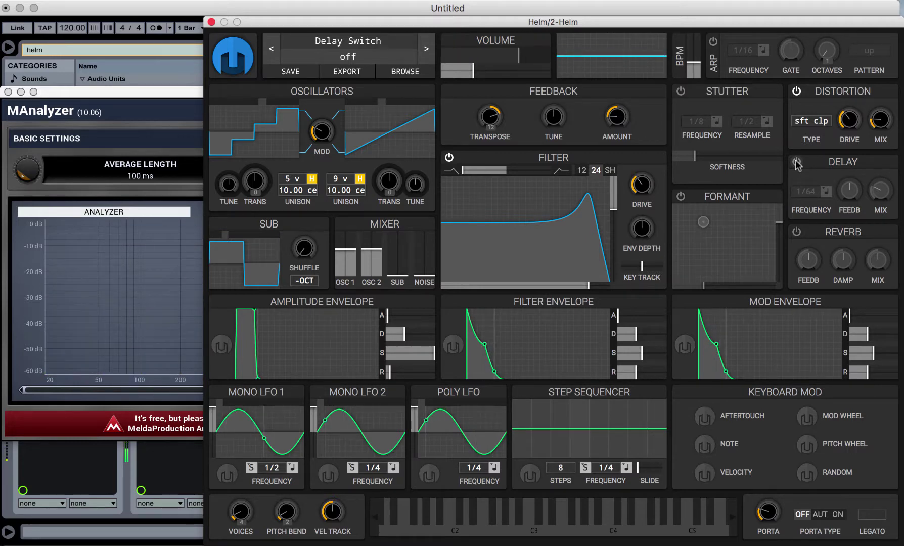
left_click(797, 162)
mouse_move(881, 191)
left_mouse_down()
mouse_move(880, 218)
mouse_move(882, 187)
left_mouse_up()
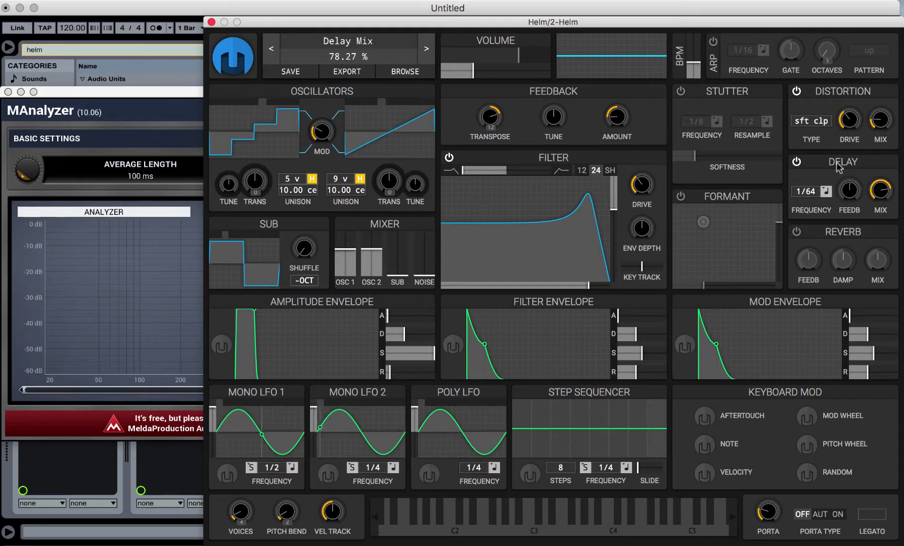
left_click(338, 8)
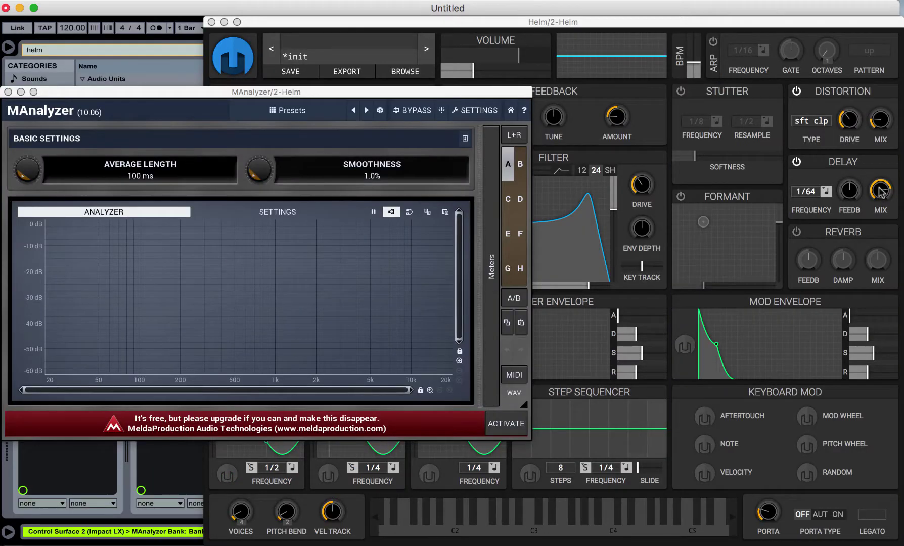
Step: Lower the delay mix, set the delay feedback to about 15.64 %, and compare the sound with the delay off and on
left_click(880, 192)
left_click_drag(880, 189, 850, 190)
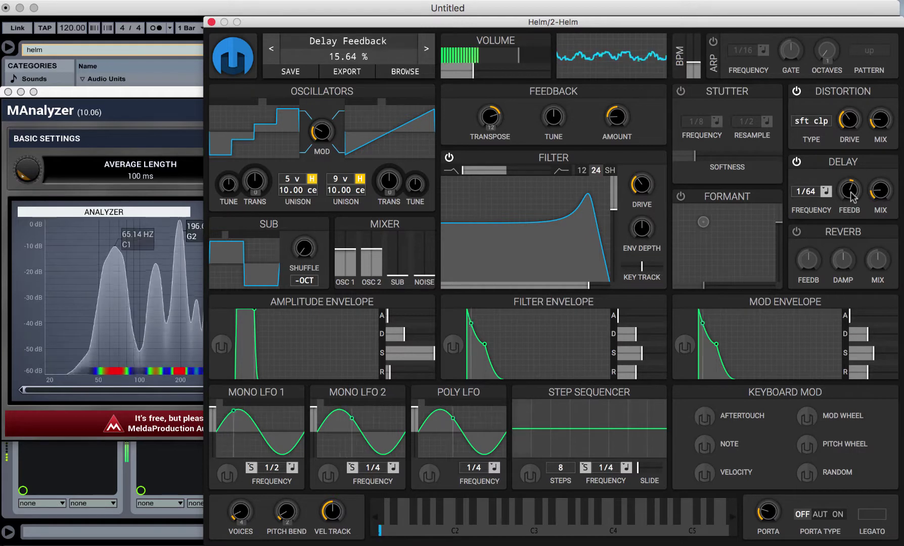
left_click(797, 162)
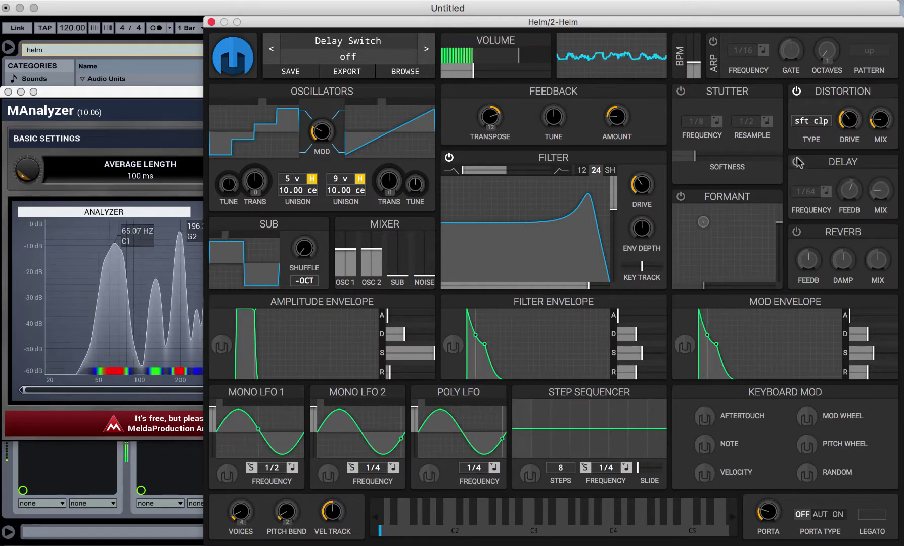
left_click(798, 162)
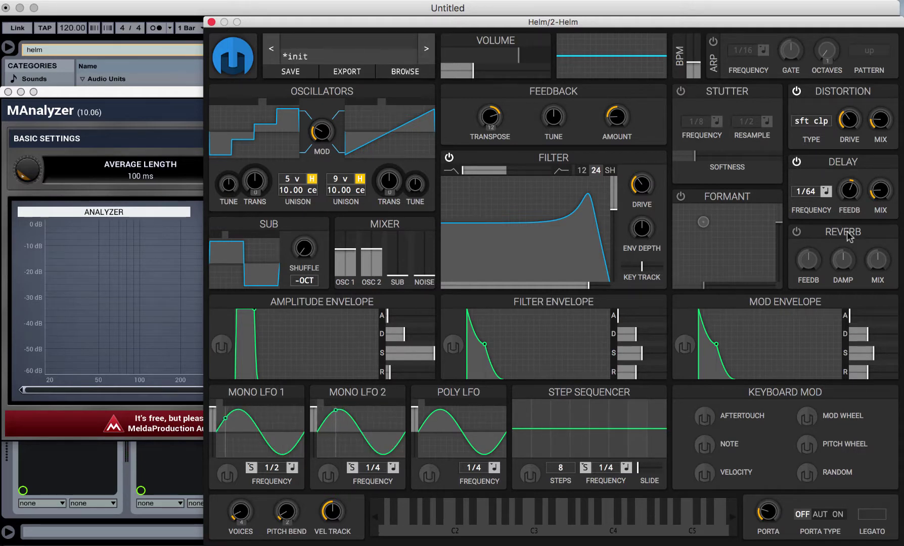
Step: Switch on the reverb and compare its mix at 0 % and 100 %, trying about 39.87 % before leaving it low
left_click(797, 232)
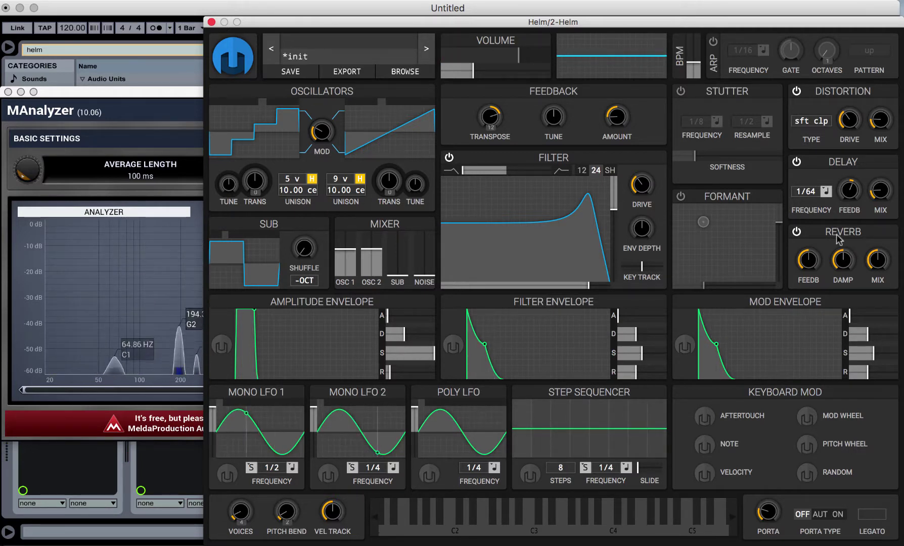
mouse_move(880, 263)
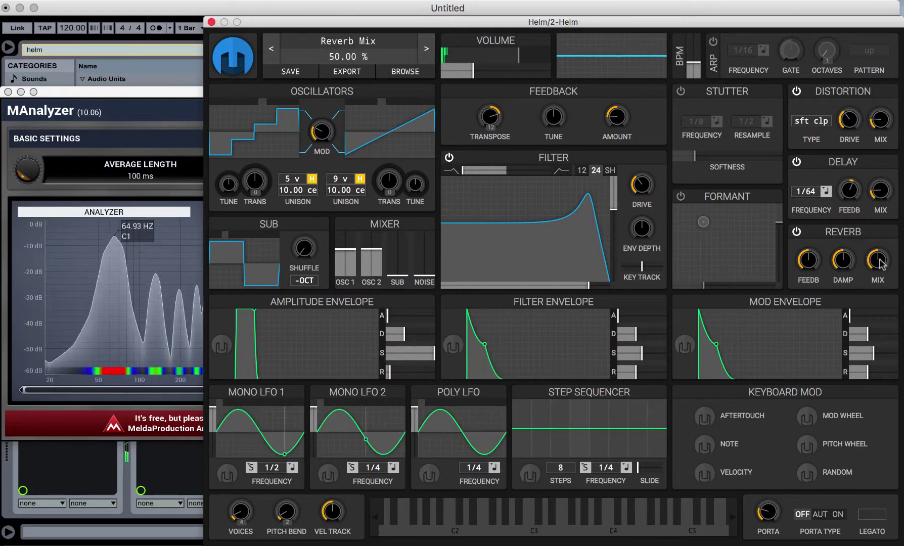
left_click_drag(878, 260, 878, 311)
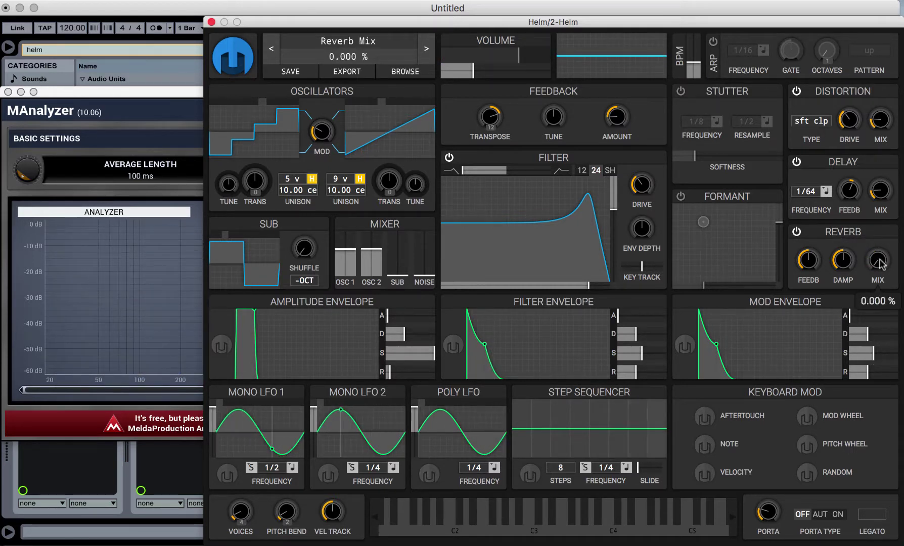
left_click_drag(879, 262, 878, 222)
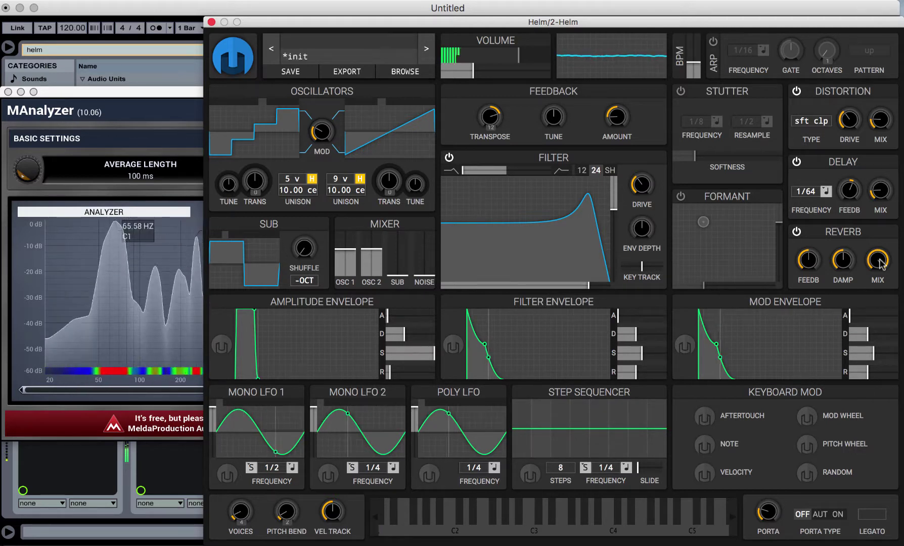
left_click_drag(879, 263, 880, 316)
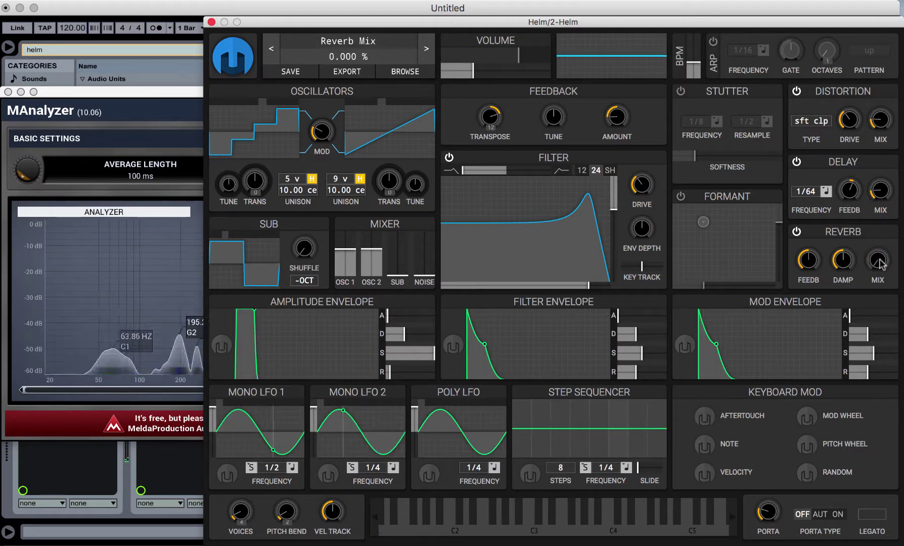
left_click_drag(880, 263, 880, 223)
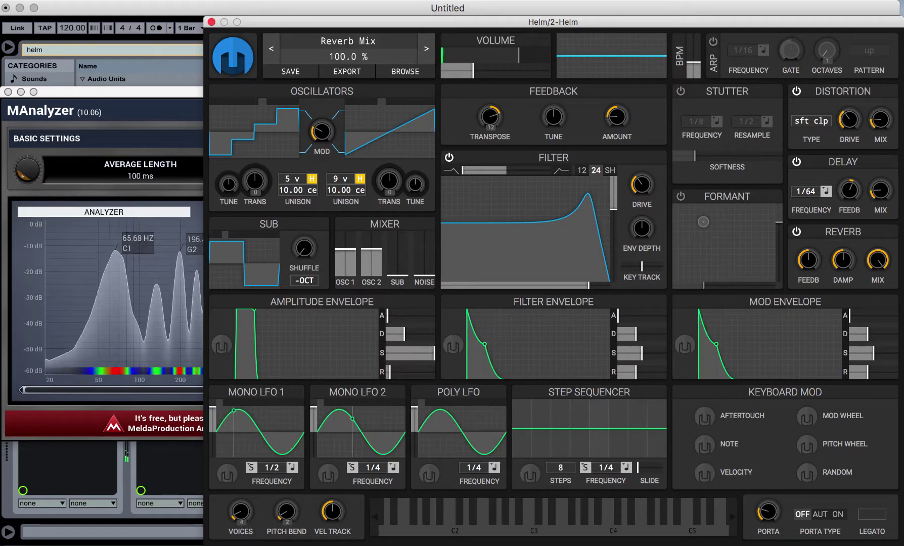
left_click_drag(881, 263, 881, 313)
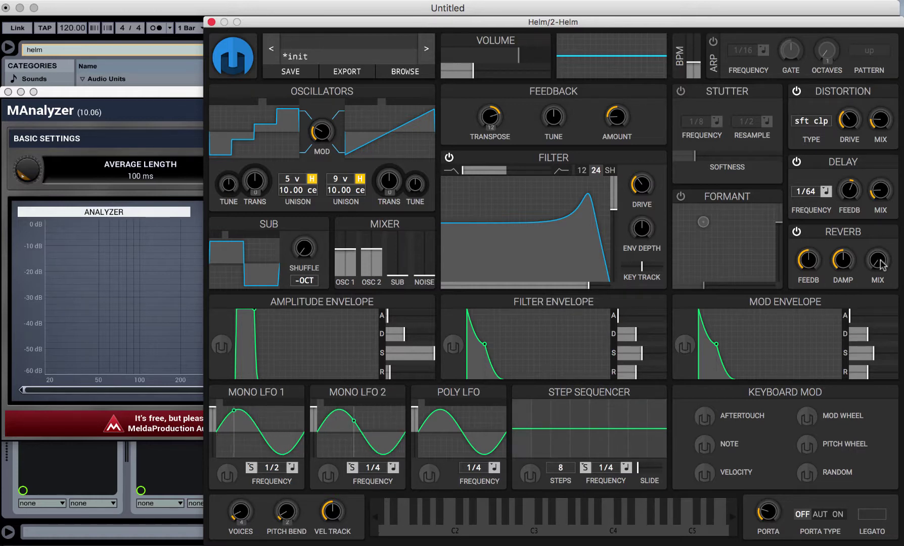
left_click_drag(881, 264, 880, 262)
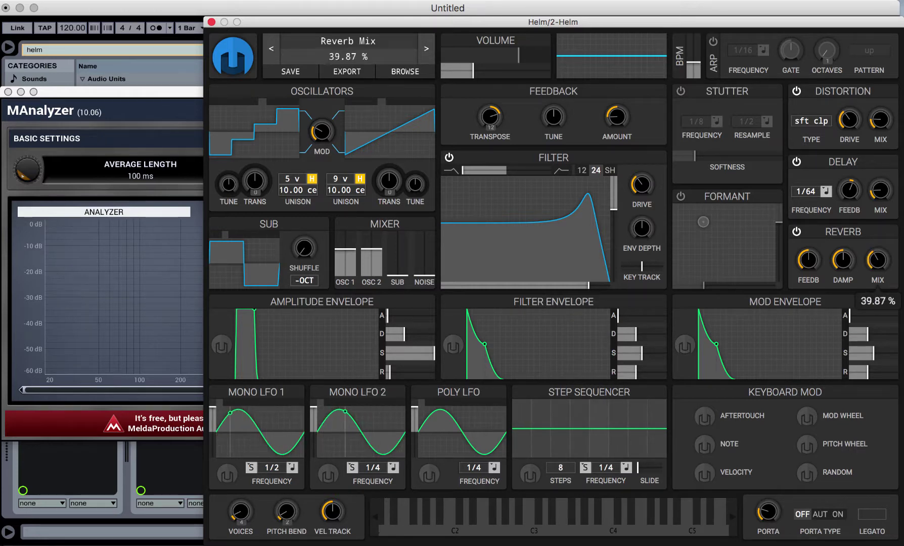
Step: Raise the reverb damping to its maximum and ease it back, trying a reverb feedback of about 87.79 %
left_click(848, 259)
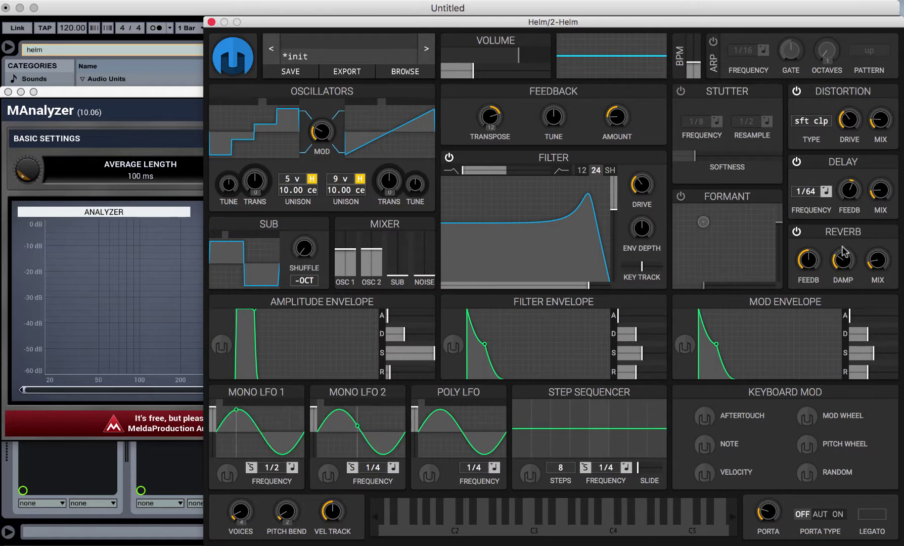
left_click_drag(843, 265, 843, 202)
left_click_drag(842, 260, 849, 231)
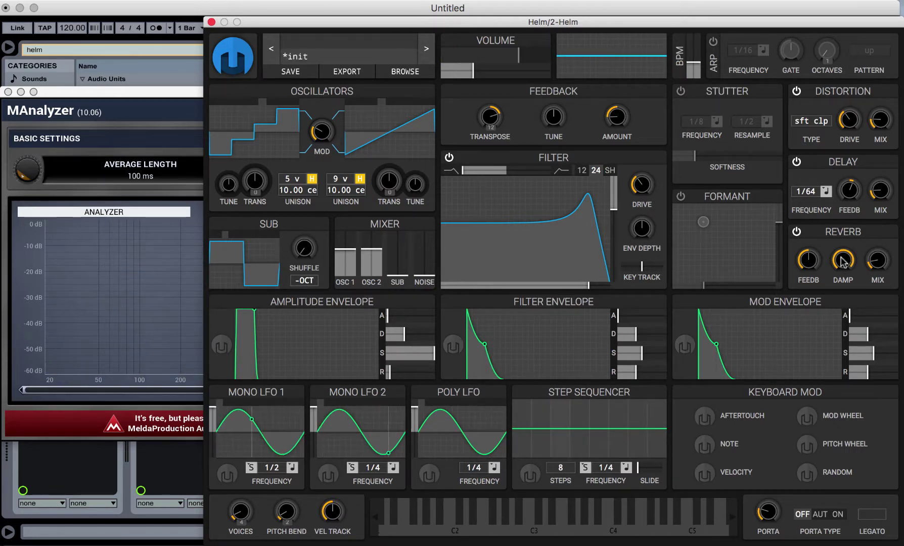
left_click_drag(842, 260, 810, 270)
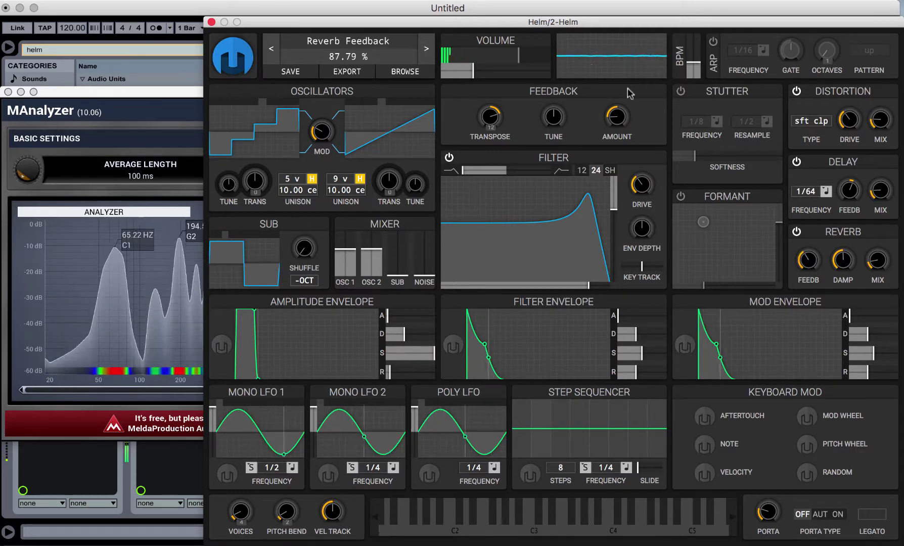
Step: Lower the reverb feedback and damping to low settings and set the reverb mix to about 19.10 %
left_click(194, 11)
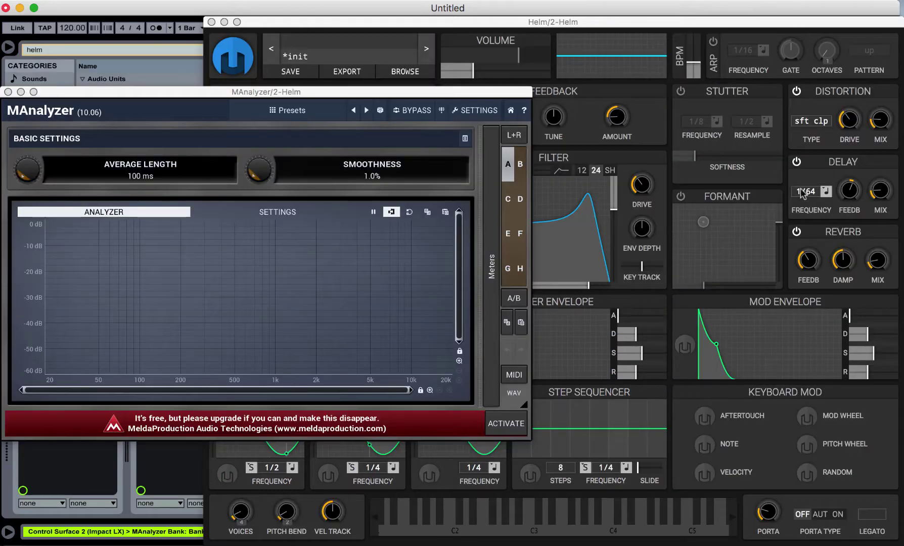
left_click_drag(808, 261, 876, 266)
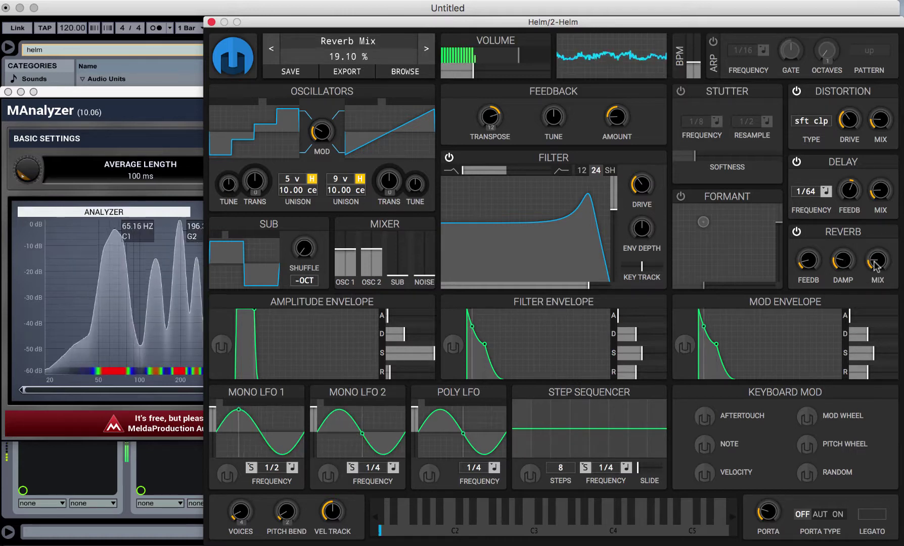
Step: Compare the sound with the reverb off and on, leave it on, and reduce its mix to about 15.80 %
left_click(797, 233)
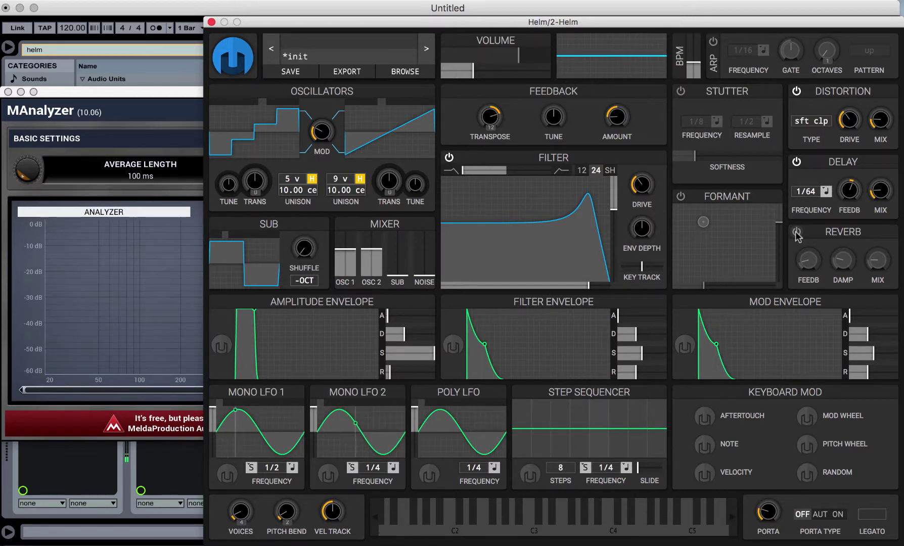
left_click(797, 233)
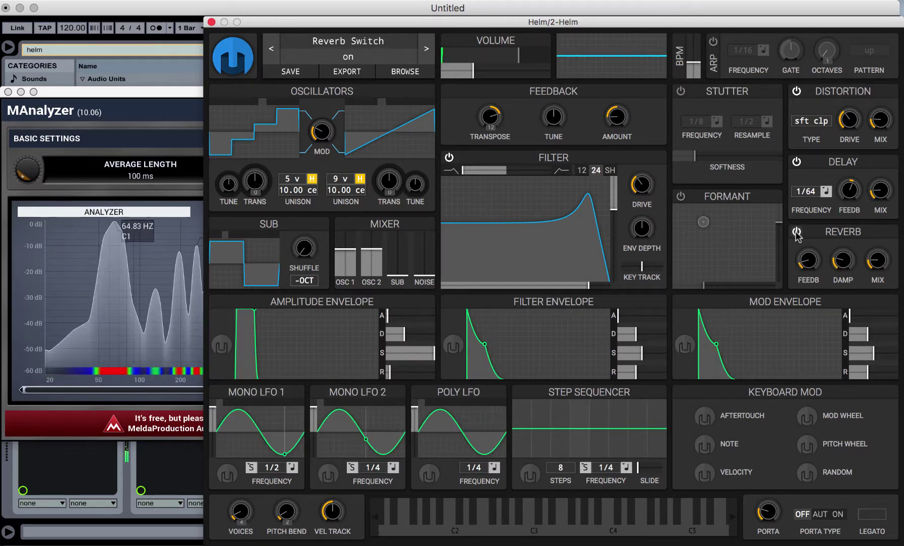
mouse_move(881, 259)
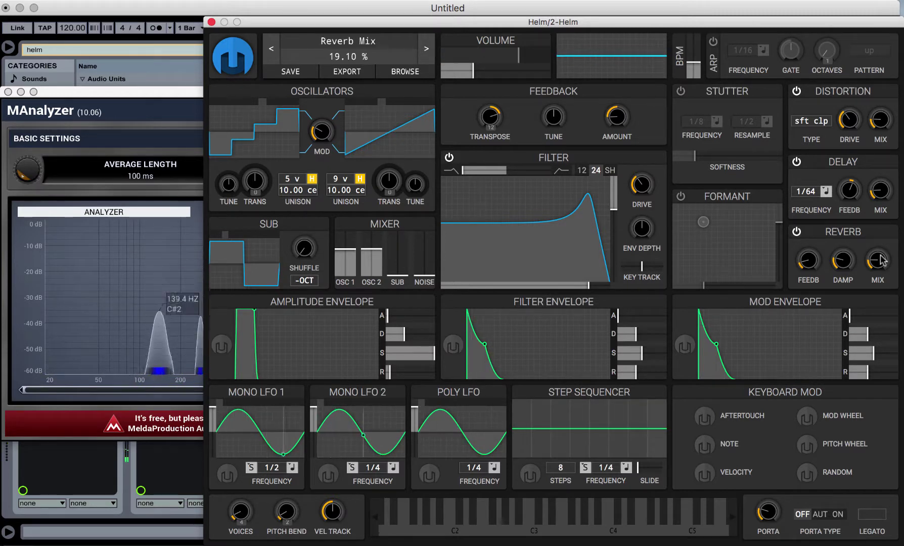
left_click_drag(881, 259, 881, 267)
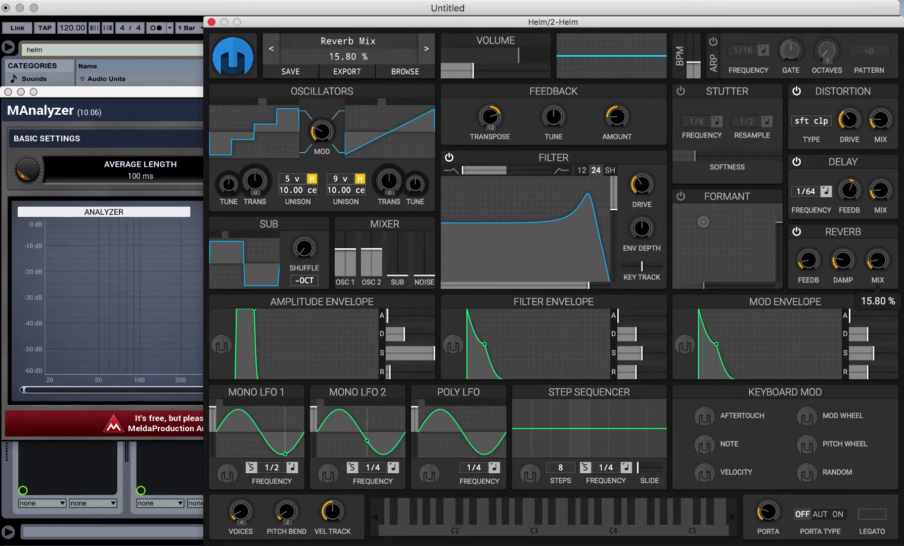